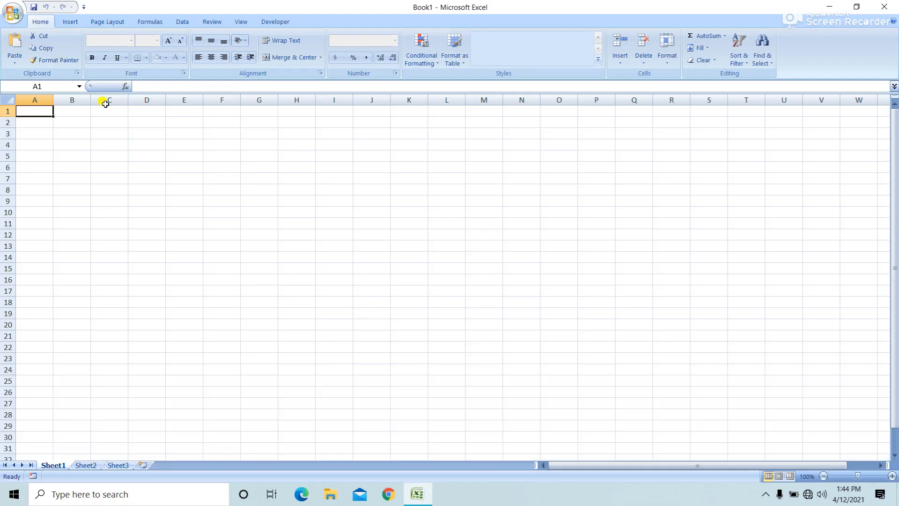
- Widen all columns and increase the height of all rows across the whole sheet
left_click(8, 99)
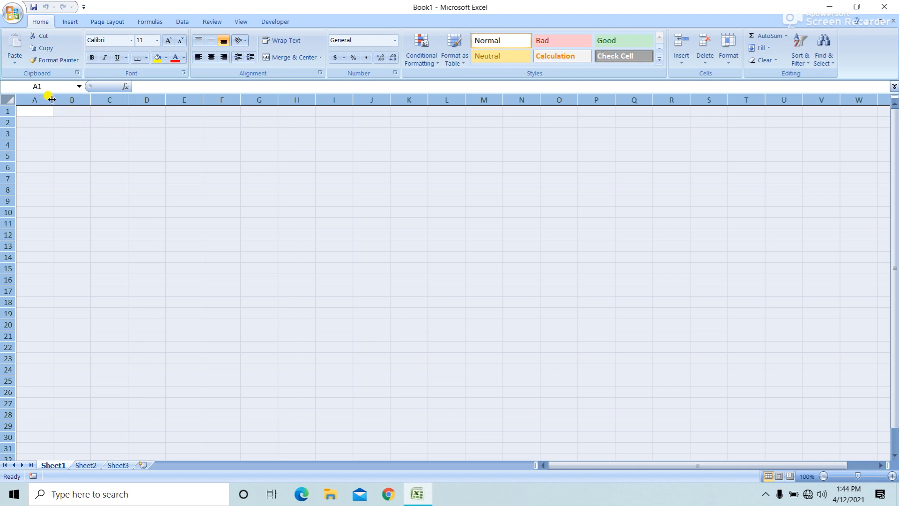
left_click_drag(53, 100, 102, 100)
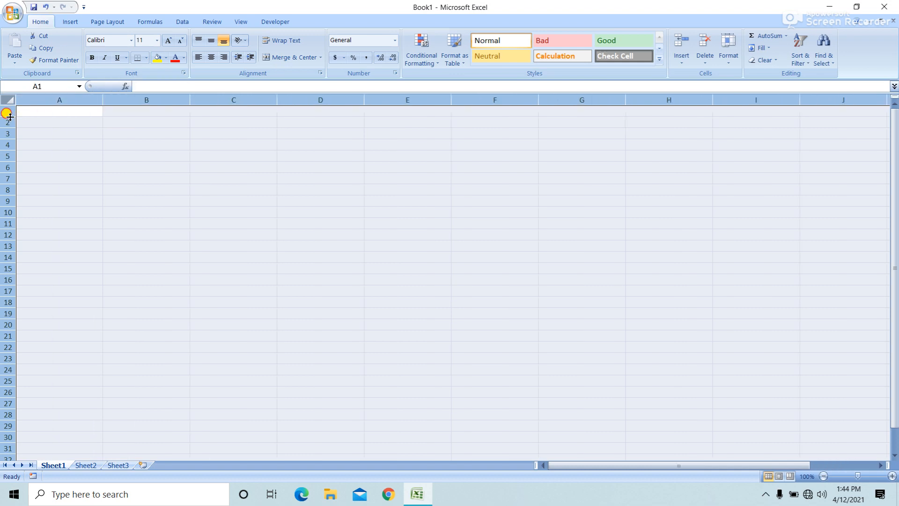
left_click_drag(8, 116, 7, 129)
mouse_move(102, 100)
left_mouse_down()
mouse_move(82, 89)
mouse_move(88, 96)
left_mouse_up()
- Center all cells of the sheet horizontally and vertically and turn on text wrapping for them
left_click(211, 57)
left_click(211, 41)
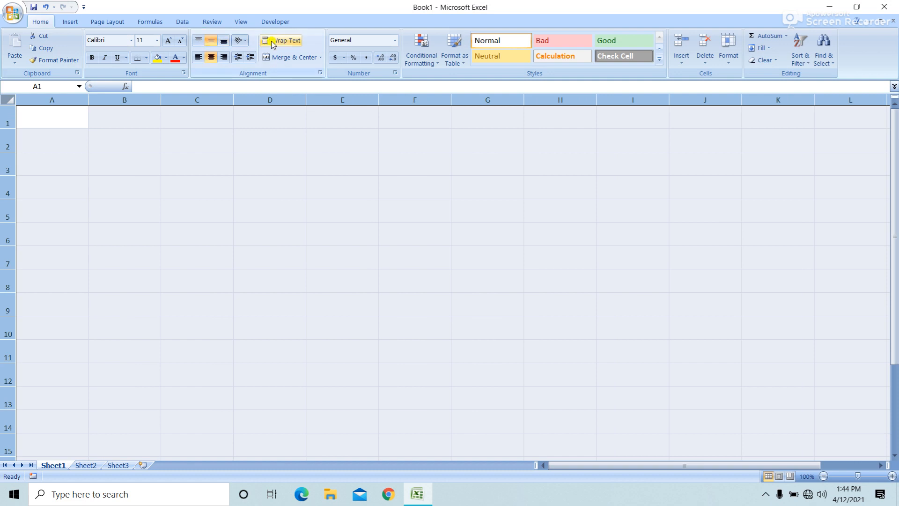
left_click(281, 40)
left_click(51, 112)
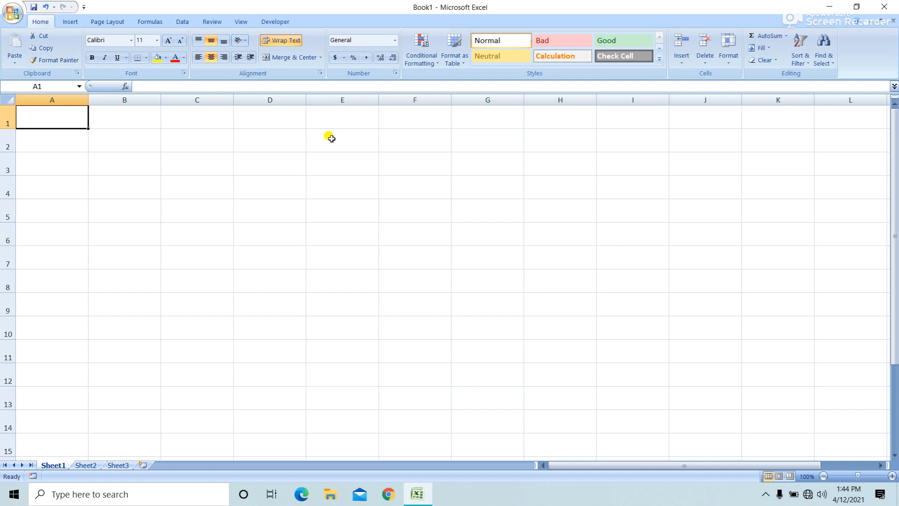
- Enter the subject headings MATH, SCI, ENG, SST and SNK in cells B2 to F2
left_click(105, 149)
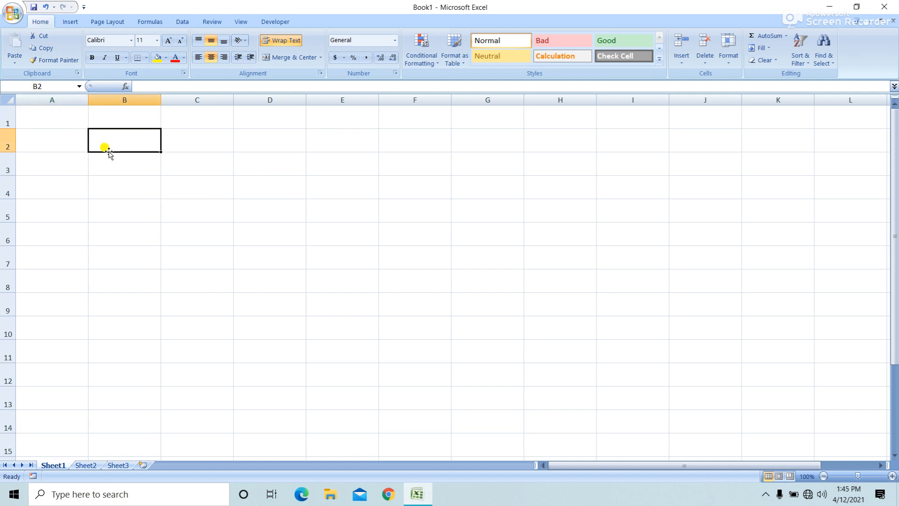
left_click(72, 145)
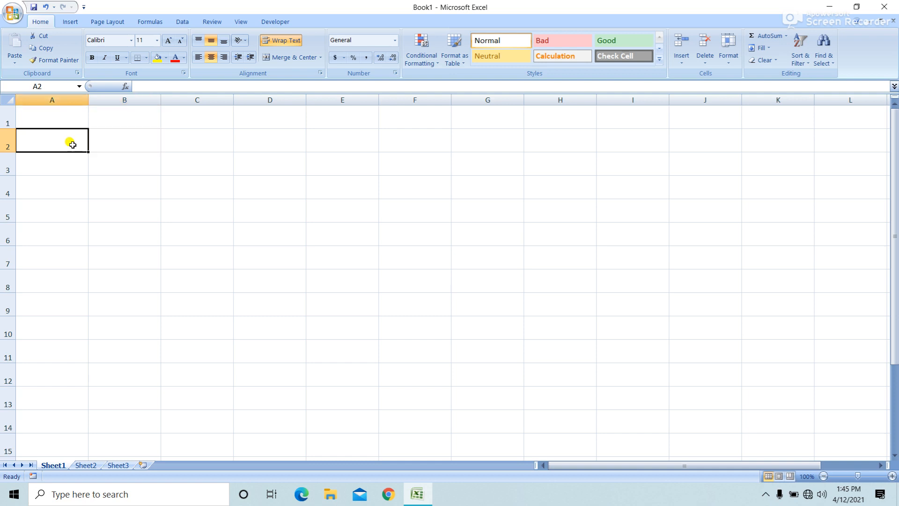
key("Tab")
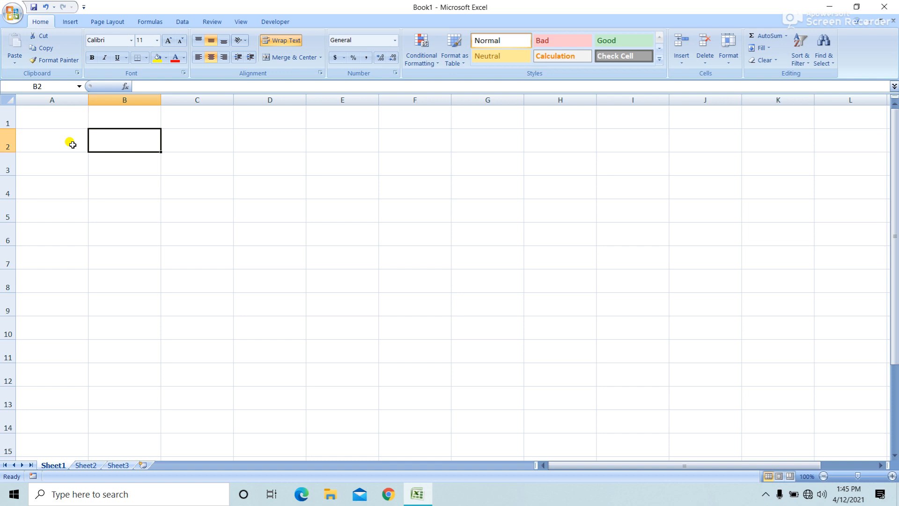
type("M")
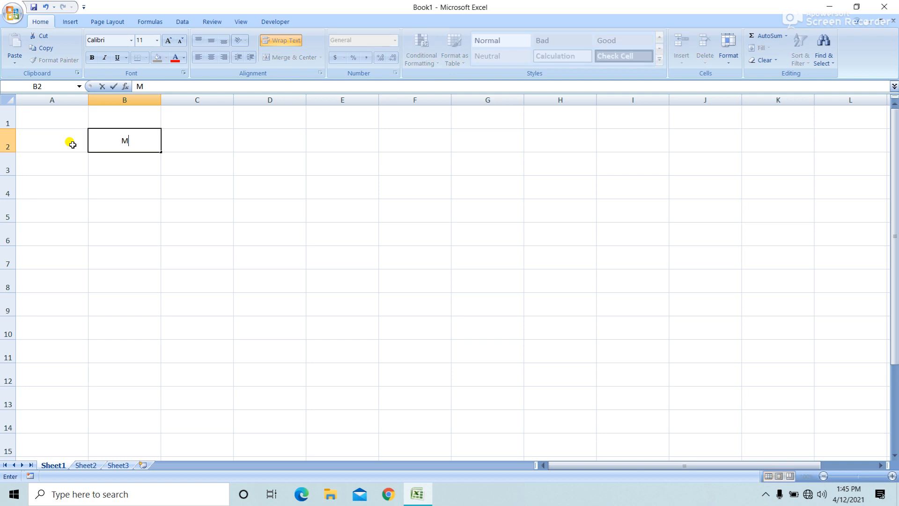
type("ATH")
key("Tab")
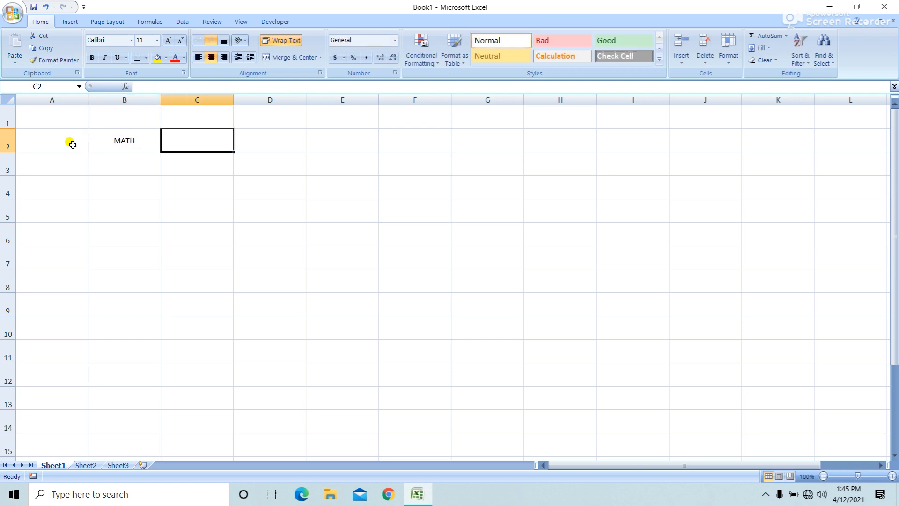
type("SCI")
key("Tab")
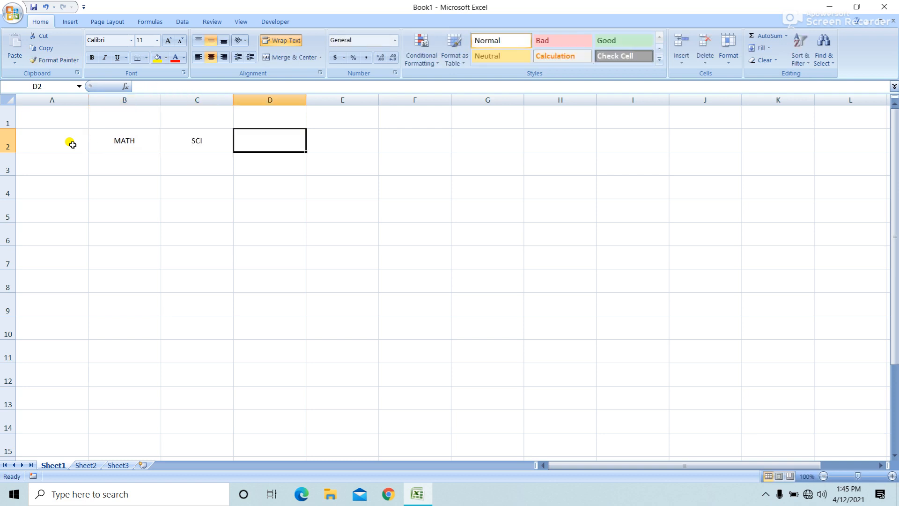
type("EN")
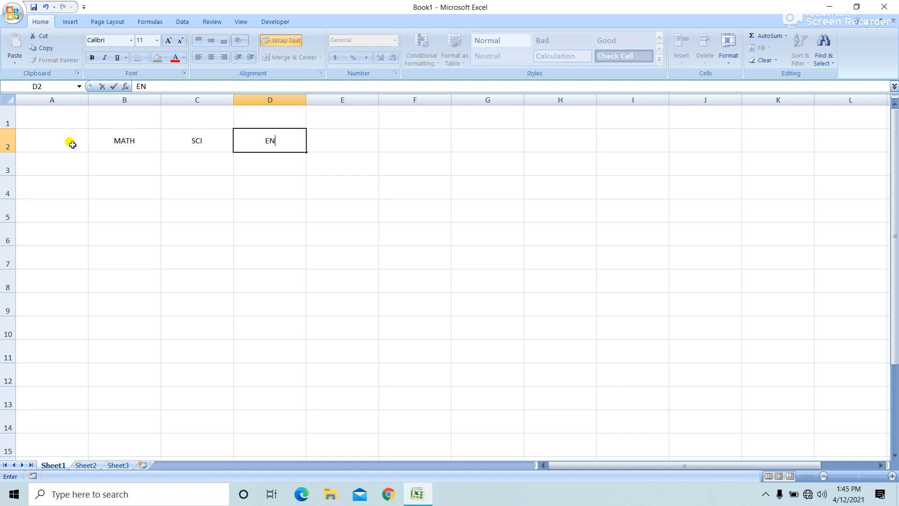
type("G")
key("Tab")
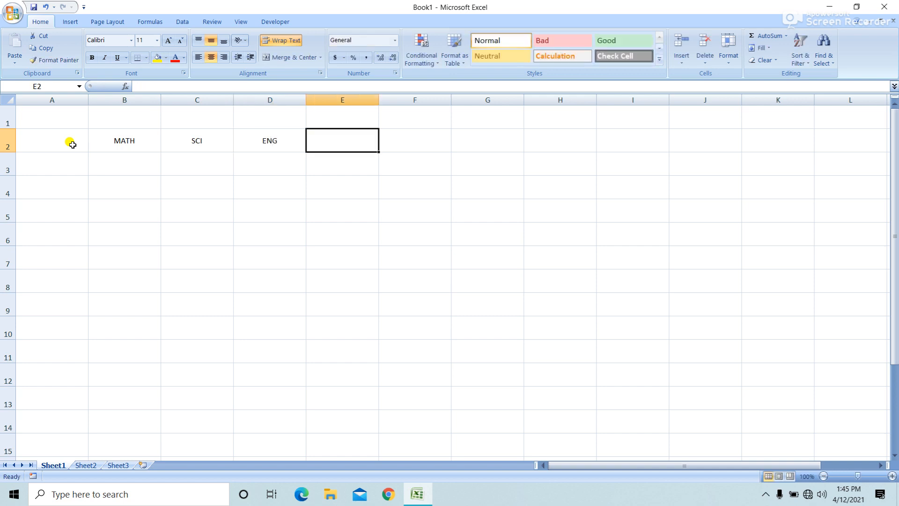
type("SST")
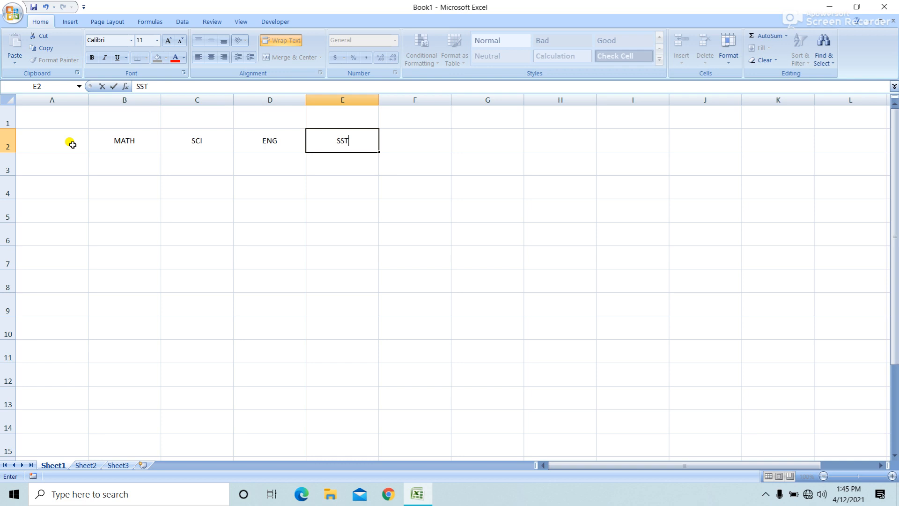
key("Tab")
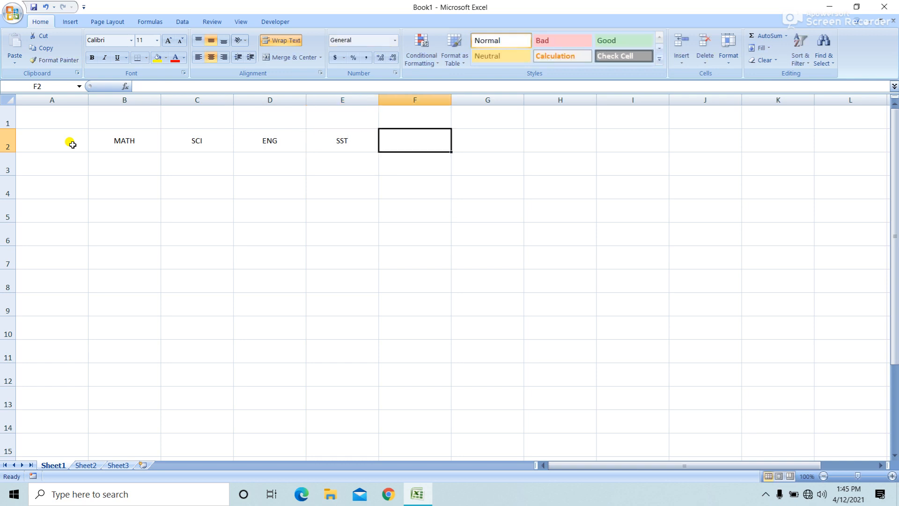
type("S")
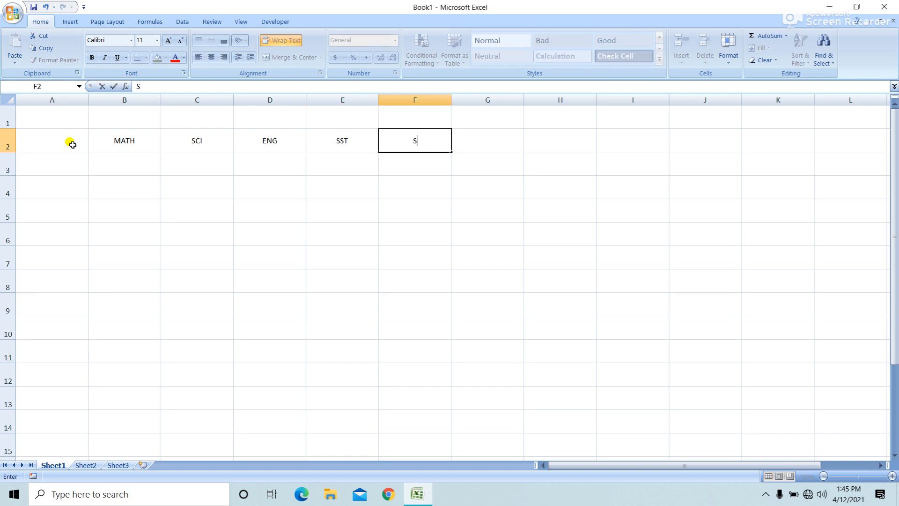
type("NK")
key("Return")
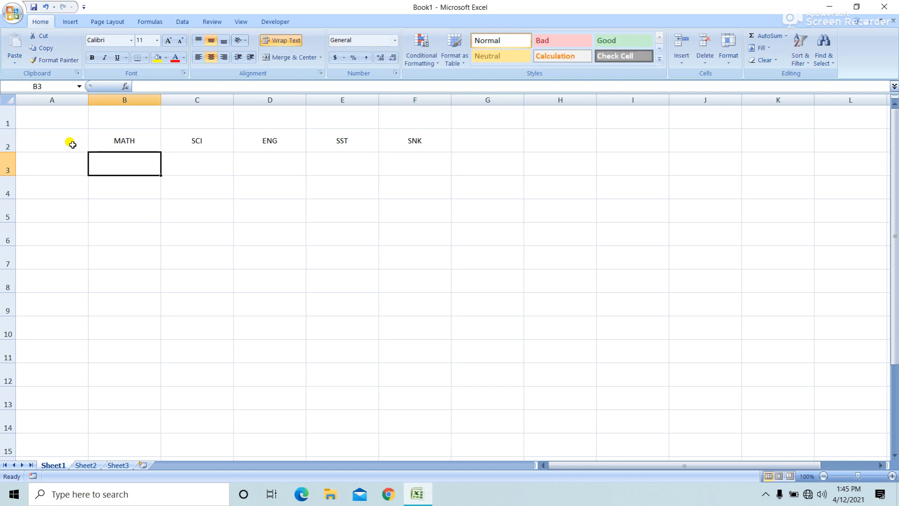
- Enter the marks 65, 20, 45, 95 and 78 under the subject headings in B3 to F3
type("65")
key("Tab")
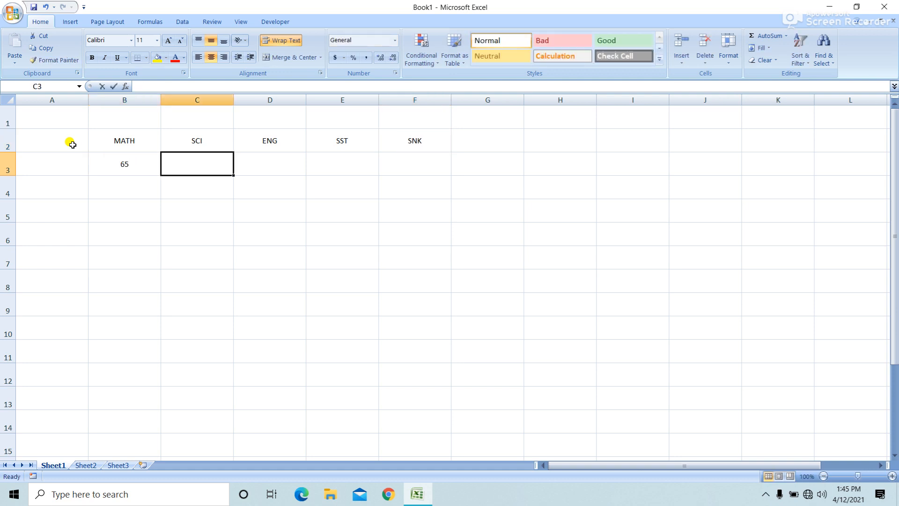
type("20")
key("Tab")
type("45")
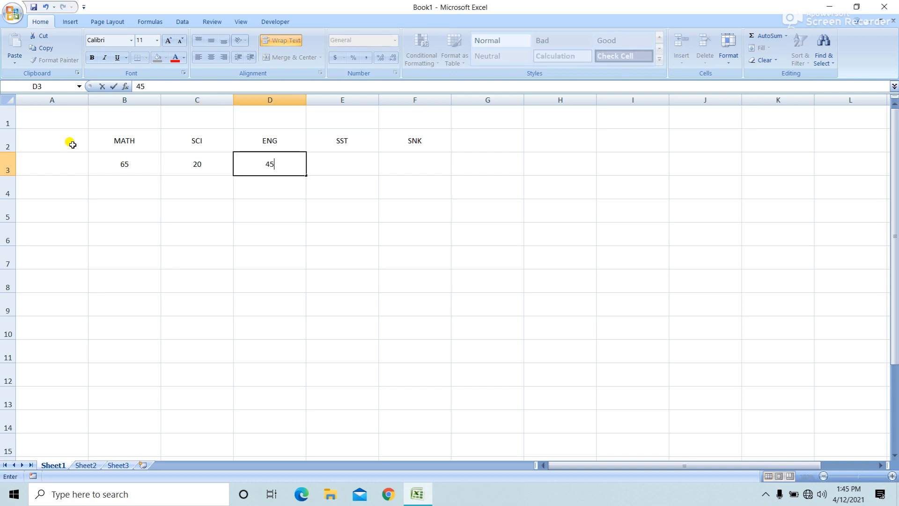
key("Tab")
type("95")
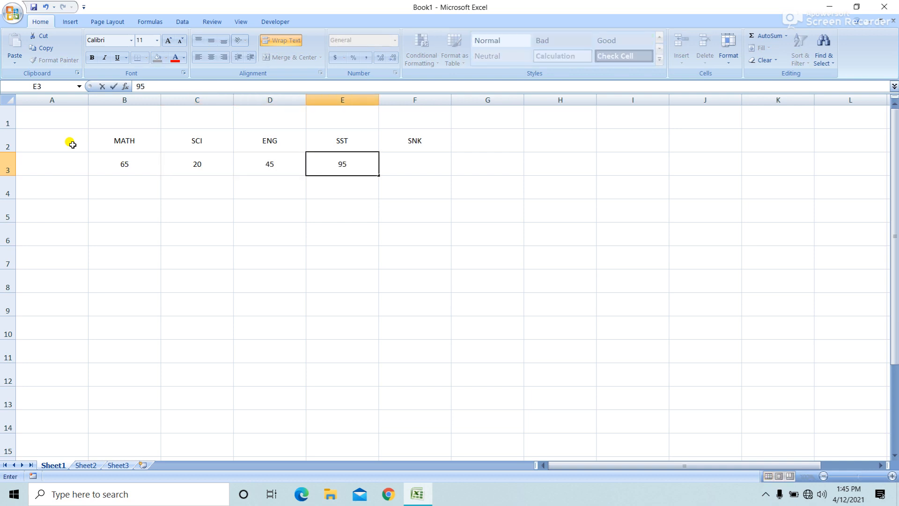
key("Tab")
type("78")
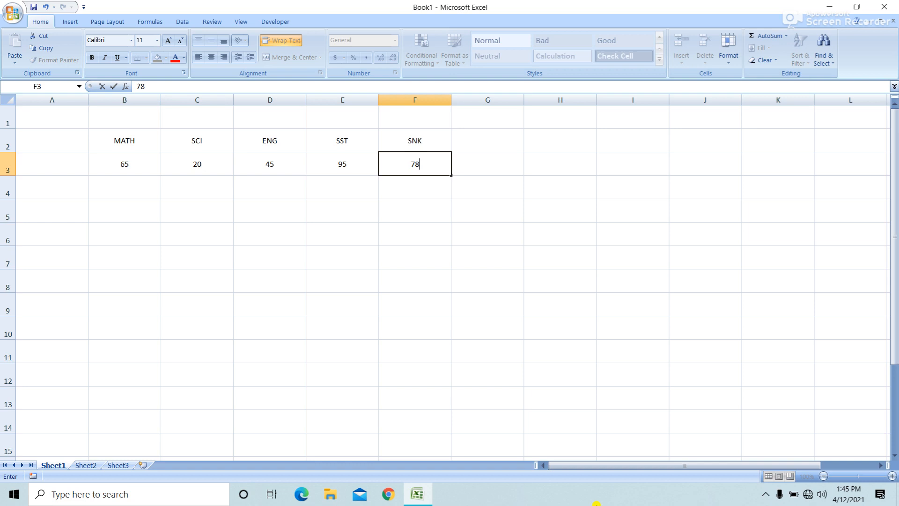
left_click(198, 173)
left_click(146, 164)
left_click_drag(146, 164, 377, 162)
left_click(418, 167)
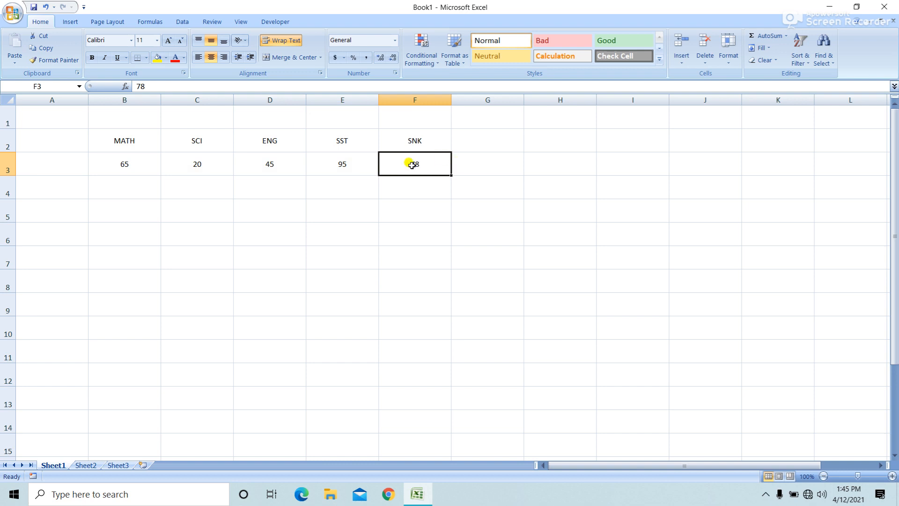
left_click(195, 166)
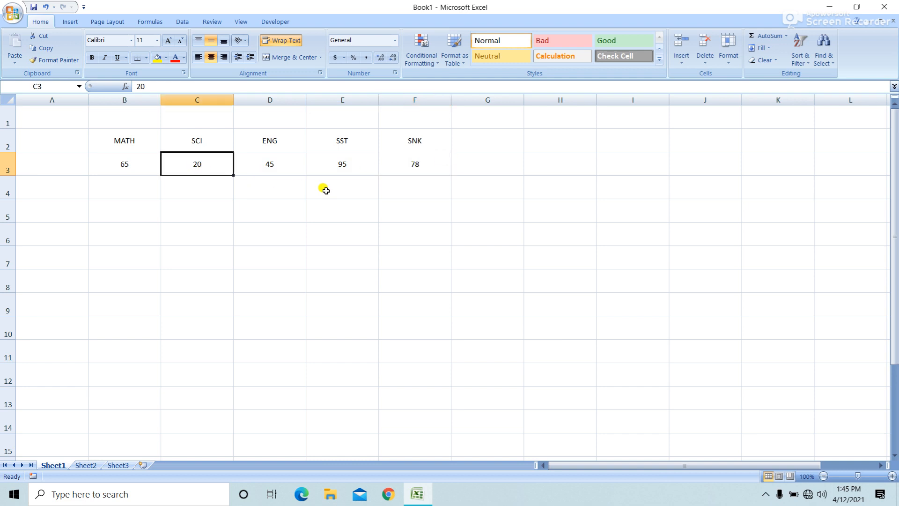
- Add the heading TOTAL in G2 and sum the subject marks in G3 with =SUM(B3:F3)
left_click(485, 140)
type("TOTAL")
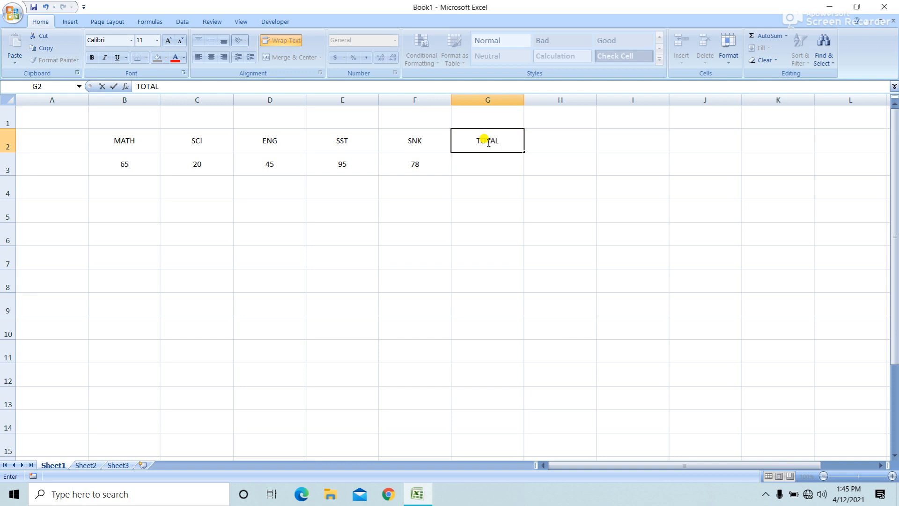
key("Return")
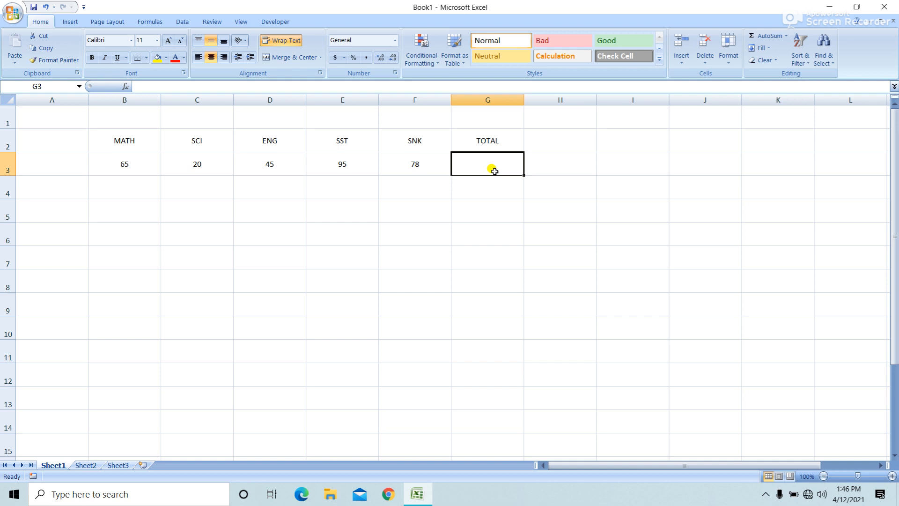
type("=SUM")
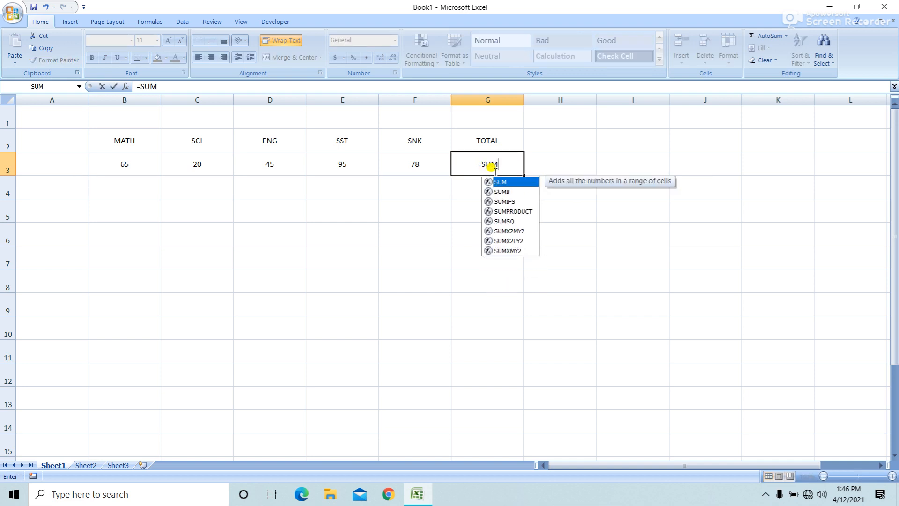
type("(")
left_click_drag(131, 166, 405, 160)
type(")")
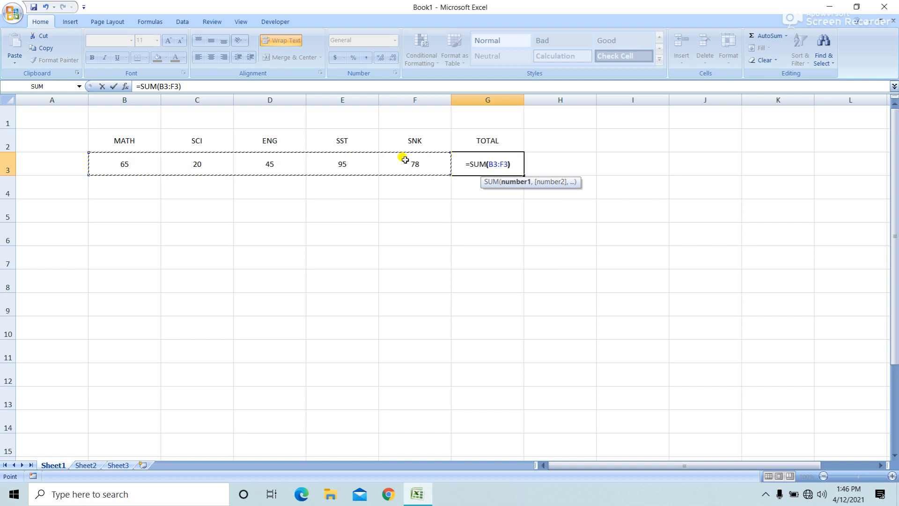
key("Return")
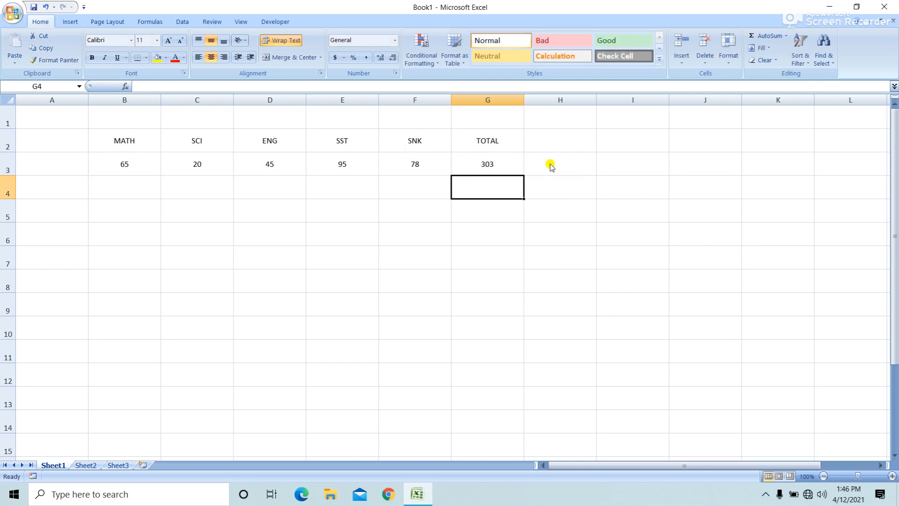
- Add the heading FULL MARKS in H2 and enter 500 beneath it in H3
left_click(559, 134)
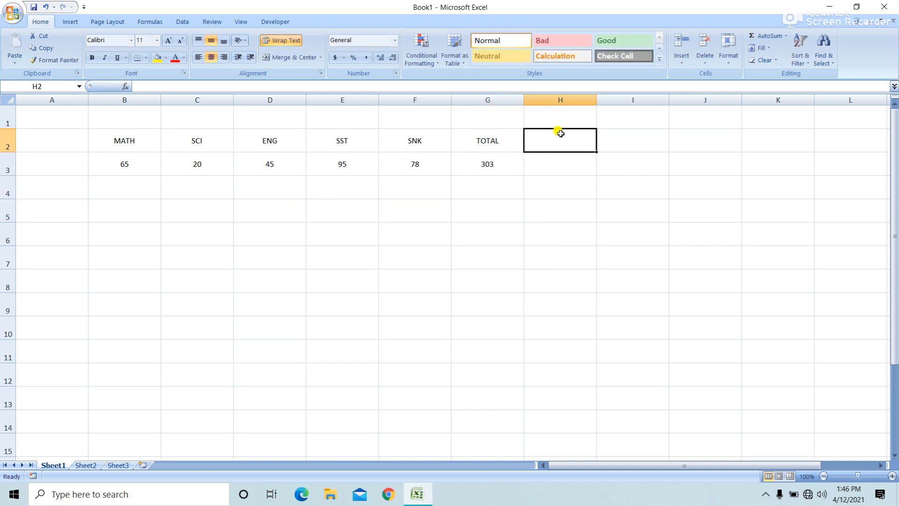
type("FULL")
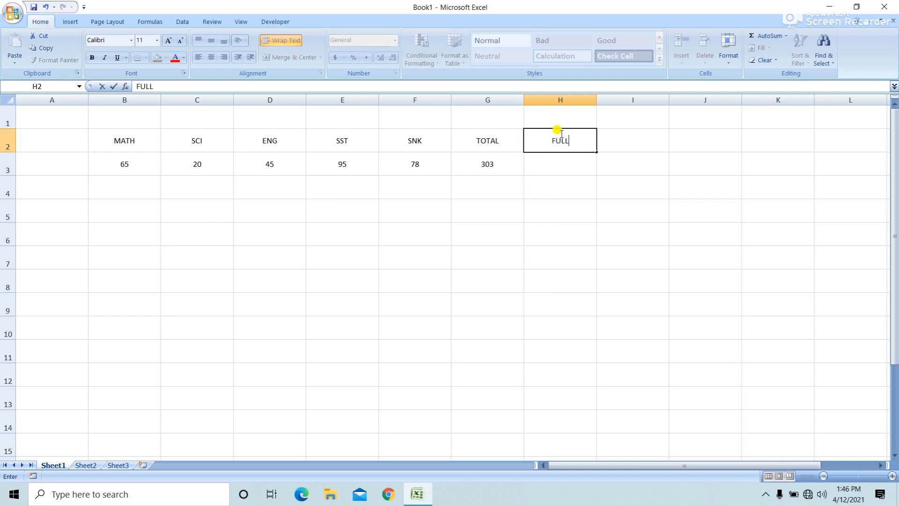
type(" MARKS")
key("Tab")
key("Down")
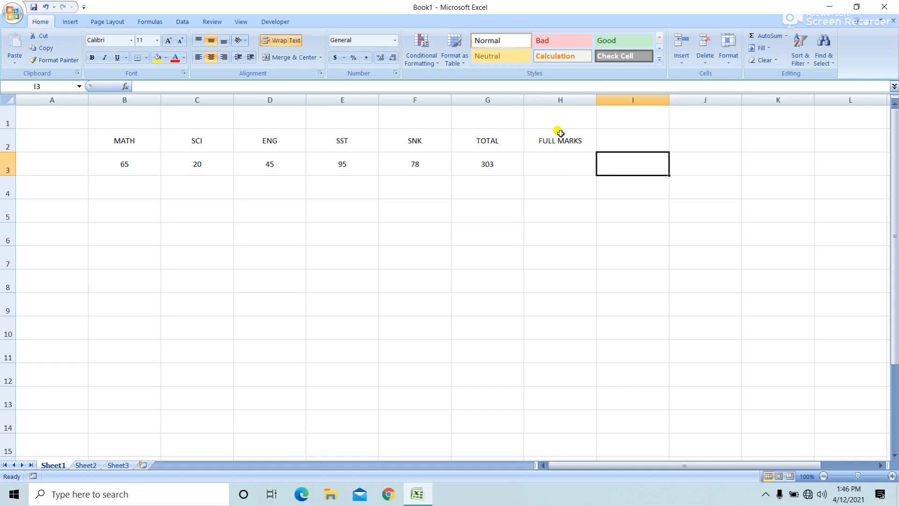
key("Left")
type("500")
key("Tab")
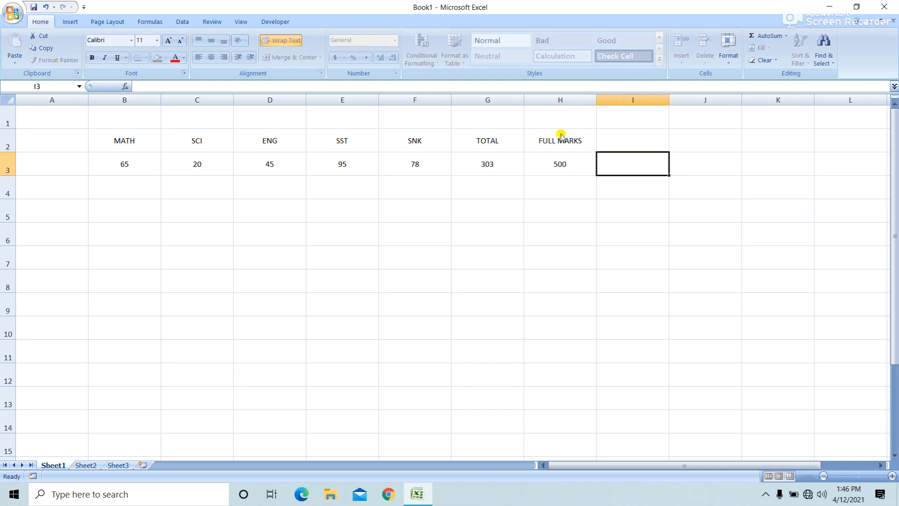
- Add the heading %OF MARKS in cell I2
key("Up")
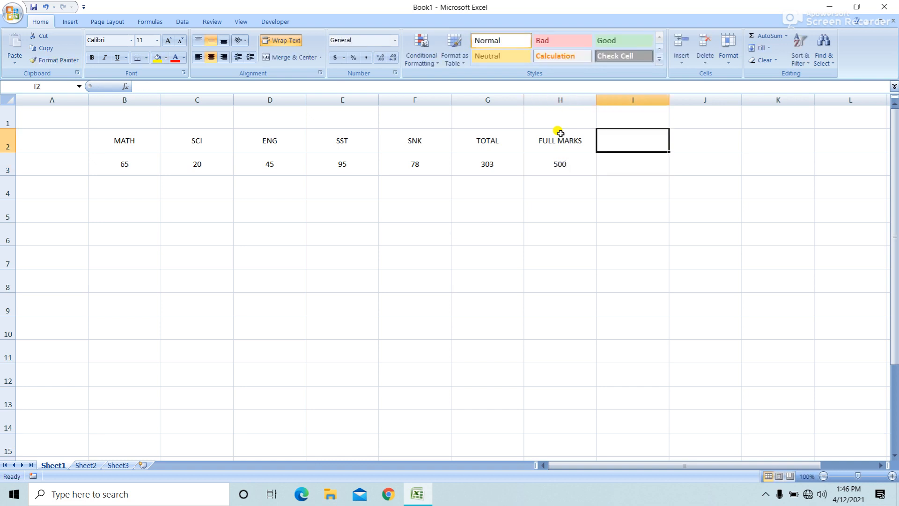
type("%OF MA")
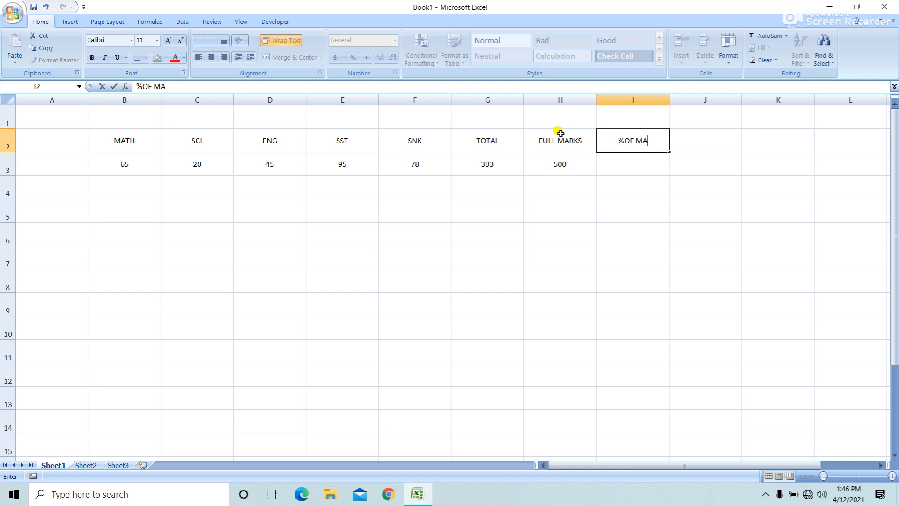
type("RKS")
key("Tab")
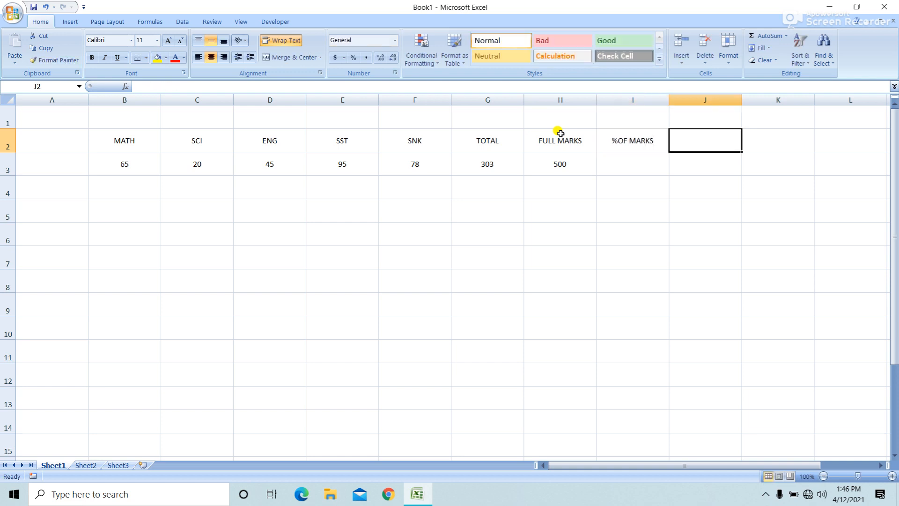
- Calculate the percentage of marks in I3 with the formula =G3*100/H3
key("Down")
key("Left")
type("=")
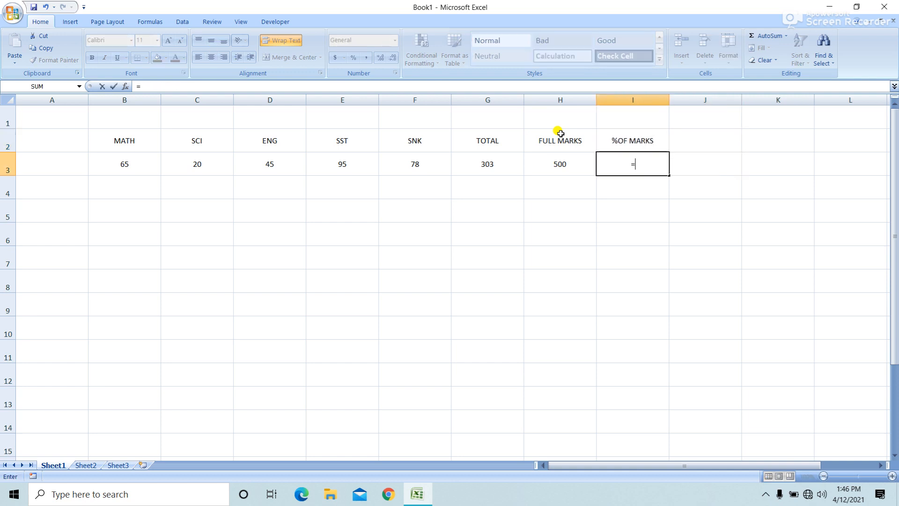
left_click(492, 165)
type("*")
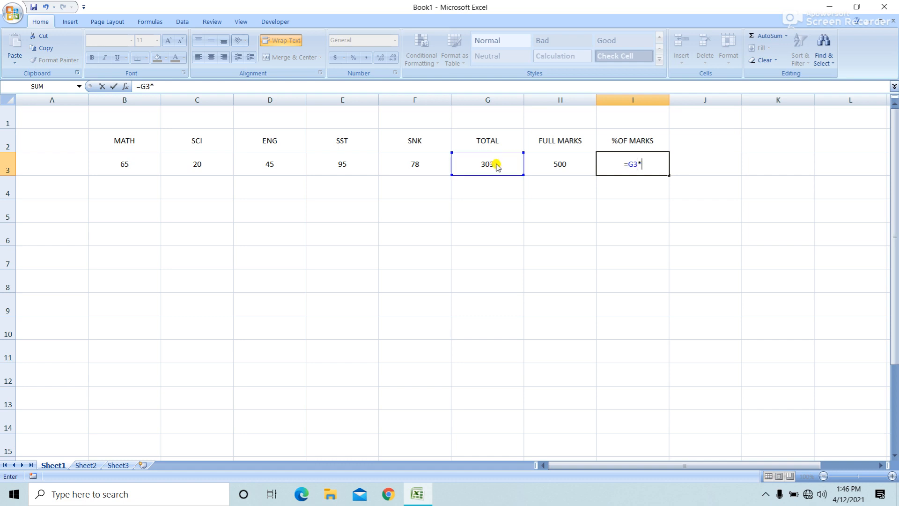
type("100/")
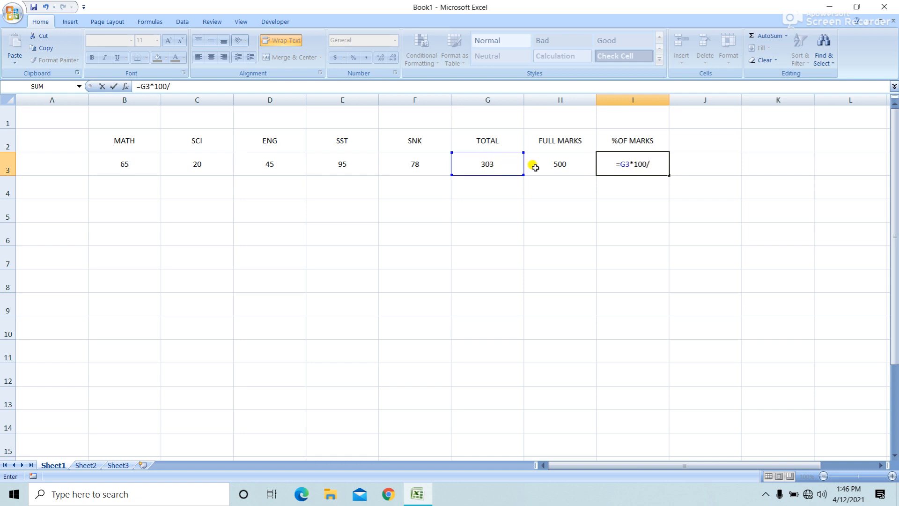
left_click(551, 160)
key("Return")
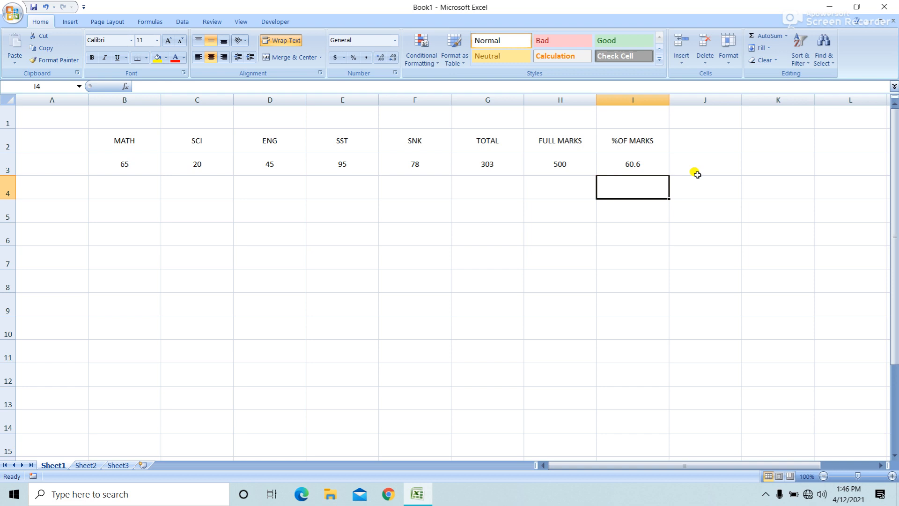
- Add the heading DIVISION in cell J2
left_click(711, 137)
type("D")
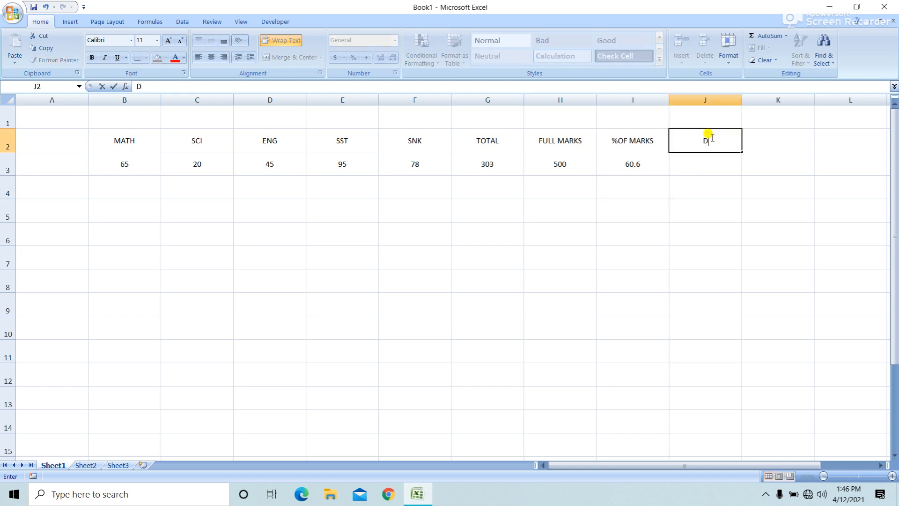
type("IVISION")
left_click(704, 160)
- Enter the division threshold percentages 60, 45 and 30 in cells J9 to J11
left_click(728, 307)
type("60")
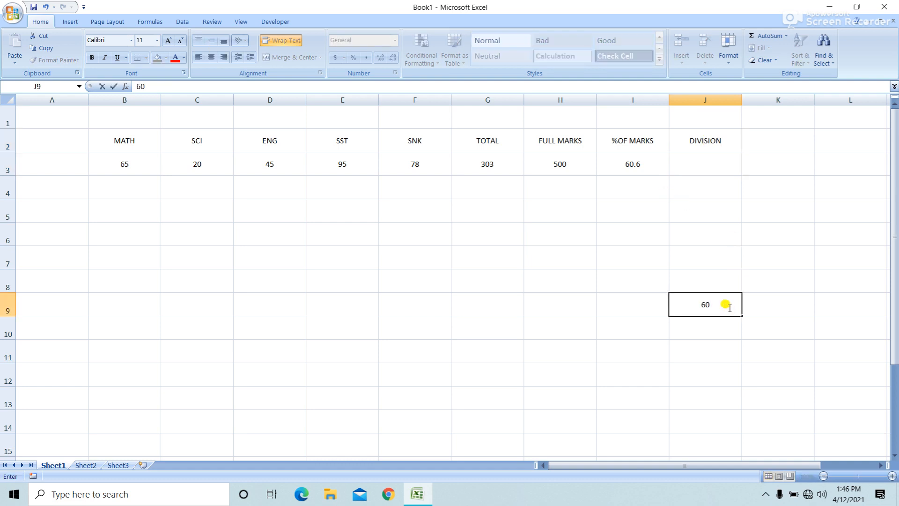
key("Return")
type("45")
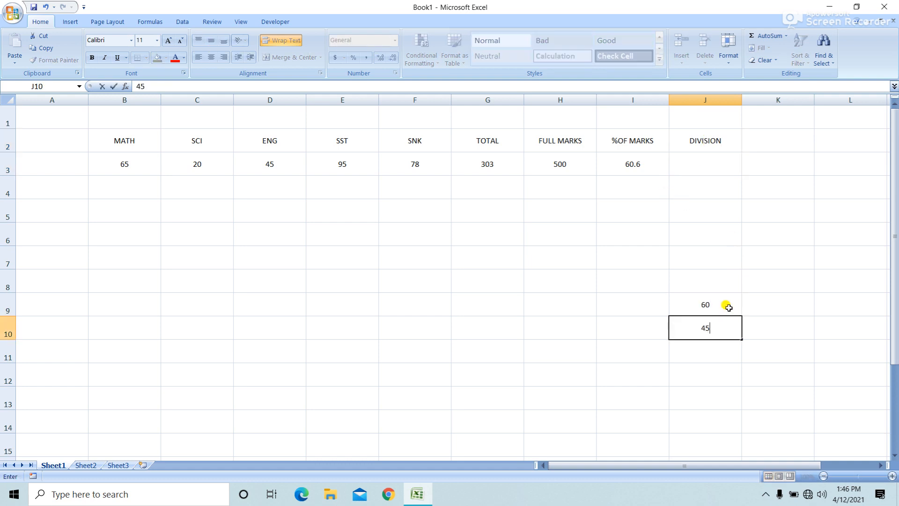
key("ctrl+Return")
key("Return")
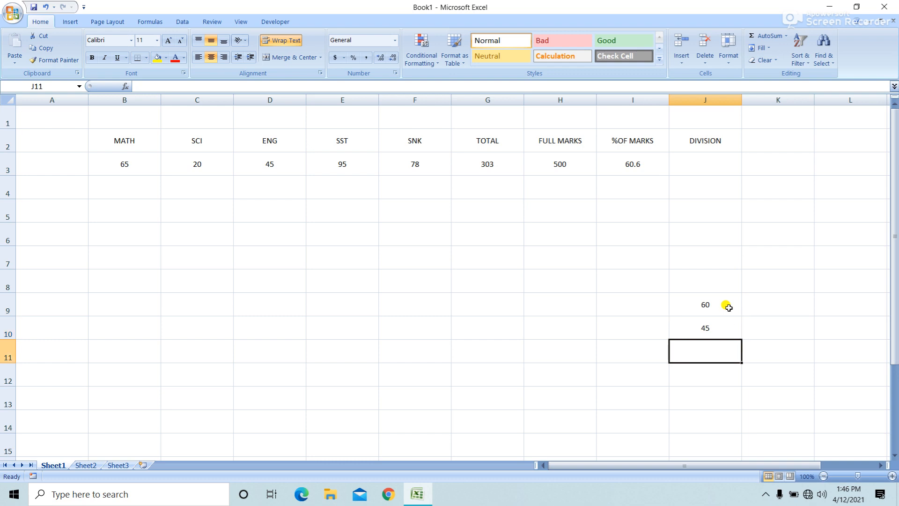
type("30")
- Enter the division numbers 1, 2 and 3 beside the thresholds in cells K9 to K11
left_click(729, 308)
key("Right")
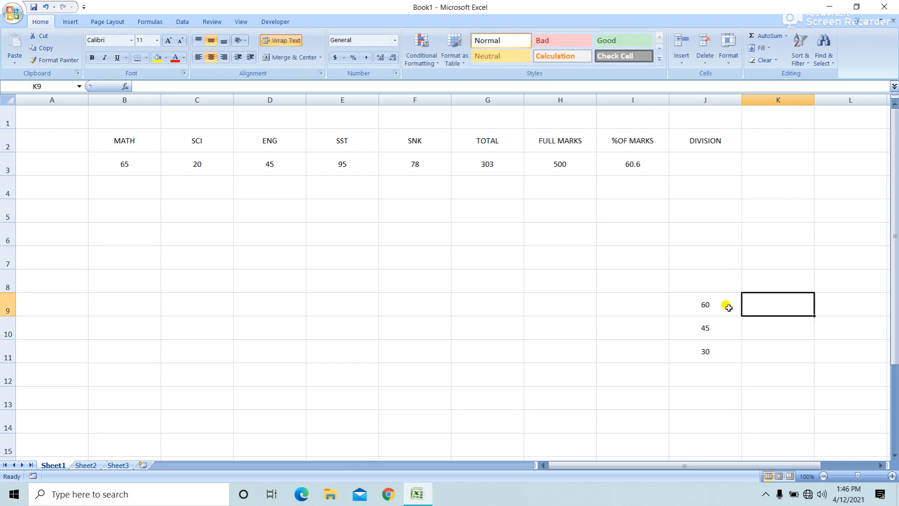
type("1")
key("Return")
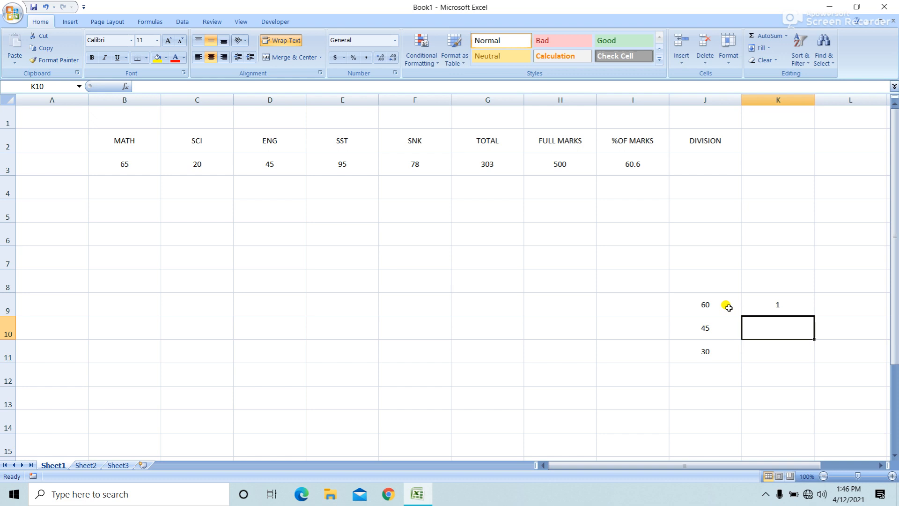
type("2")
key("Return")
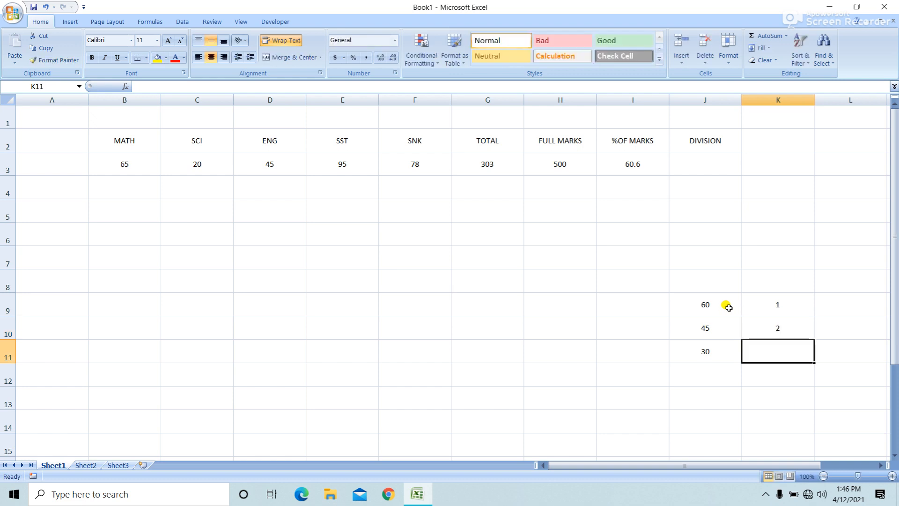
type("3")
key("Return")
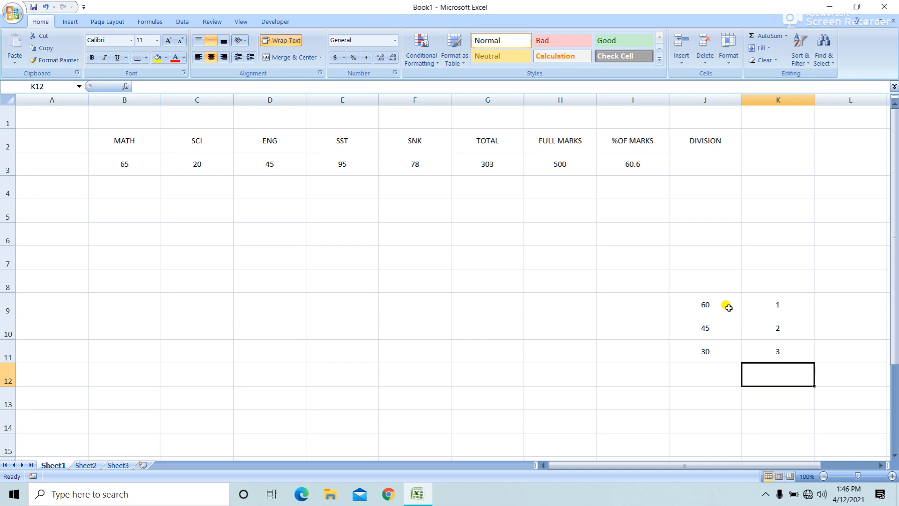
left_click(215, 163)
left_click(631, 166)
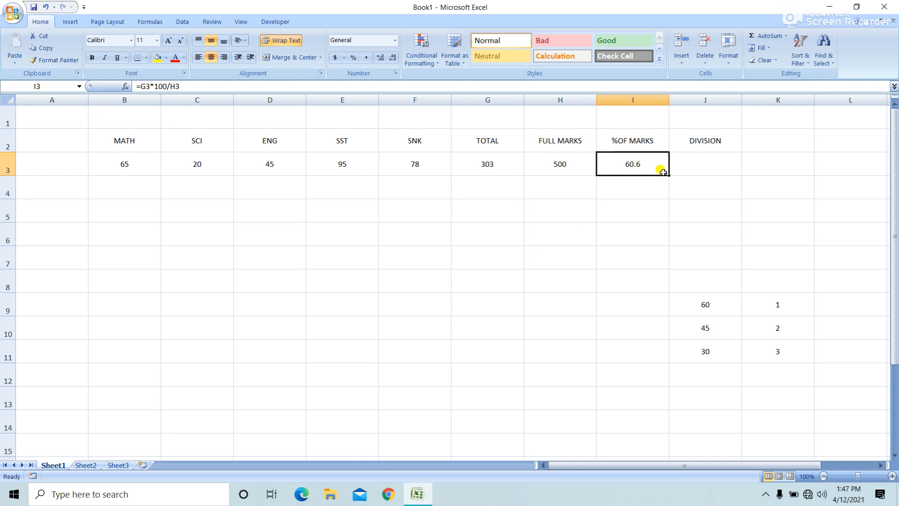
left_click_drag(706, 347, 713, 305)
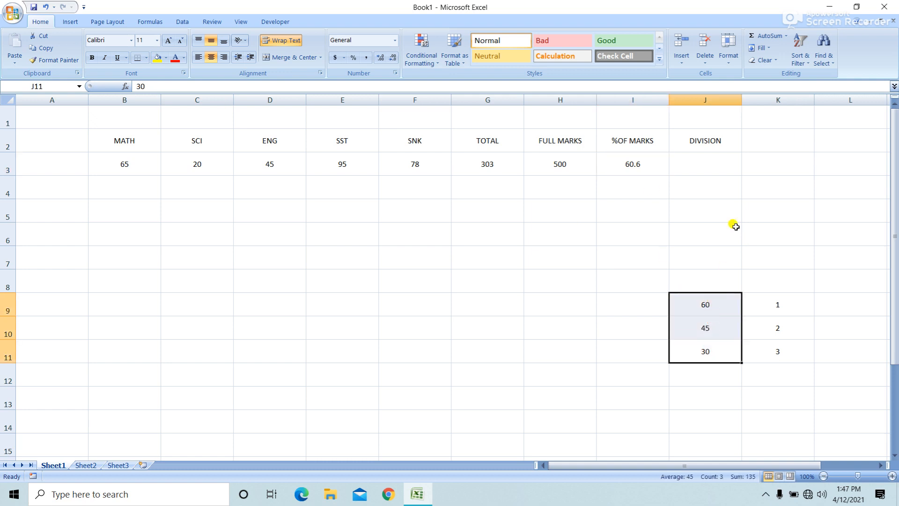
- Begin an IF formula in J3 that returns "FAIL" when the MATH mark in B3 is below 30
left_click(697, 163)
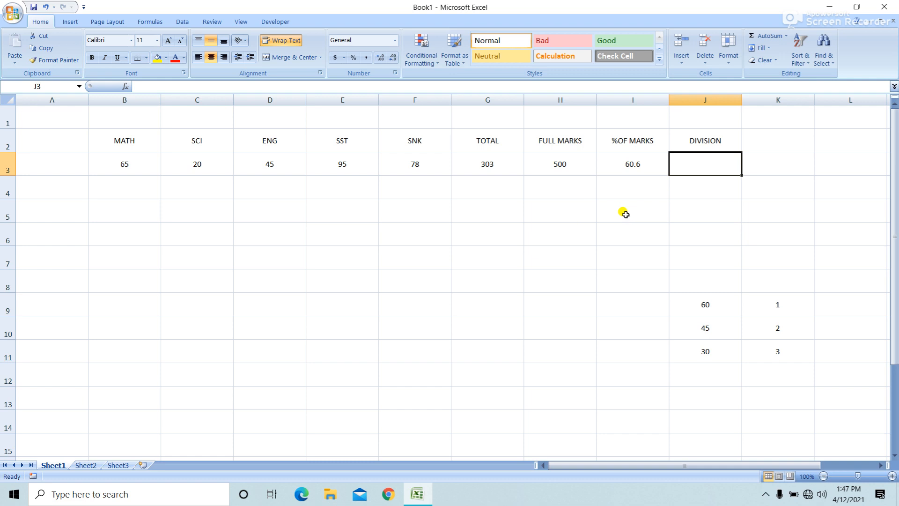
type("=I")
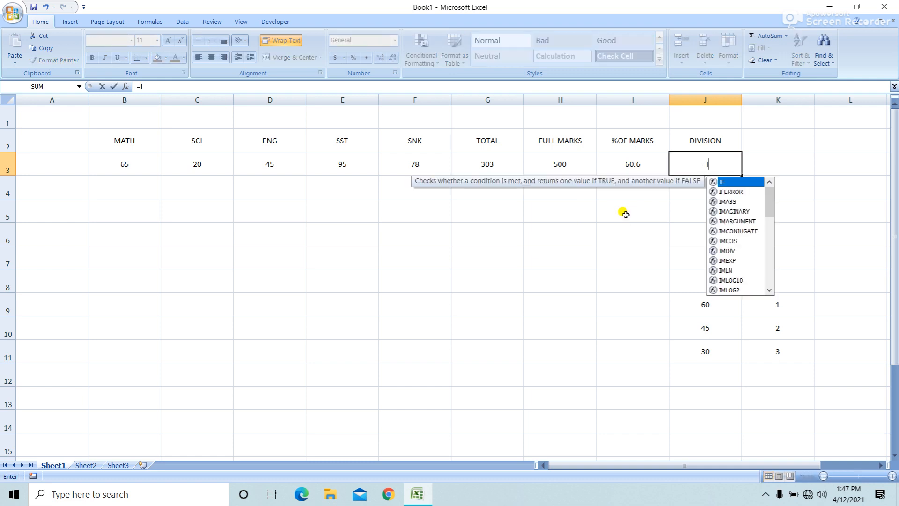
type("F(")
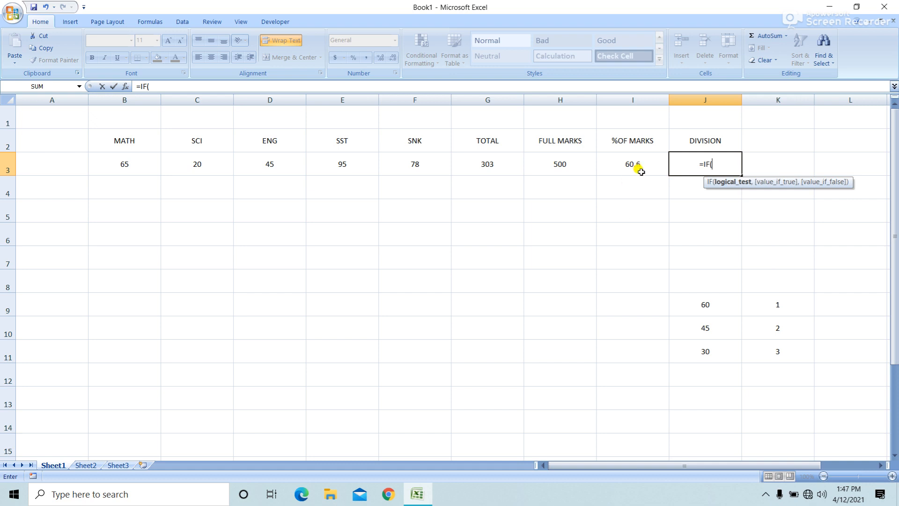
left_click(148, 170)
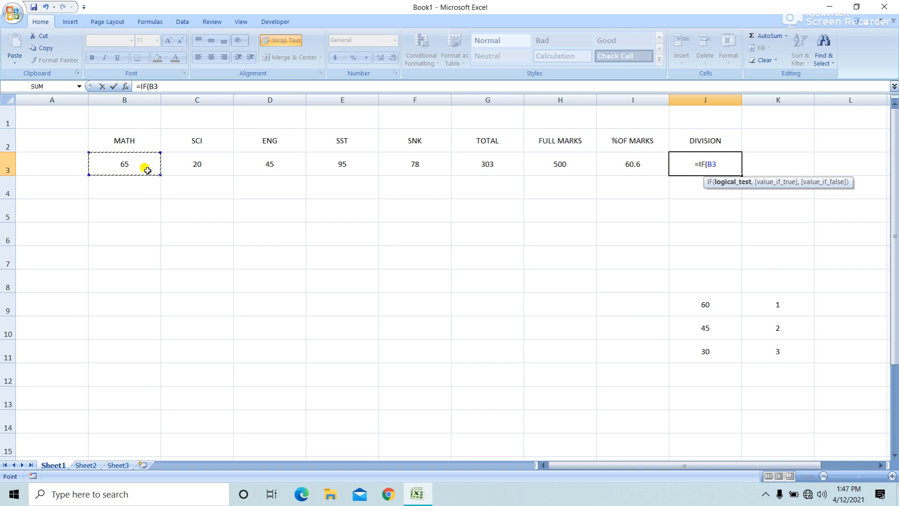
type("<")
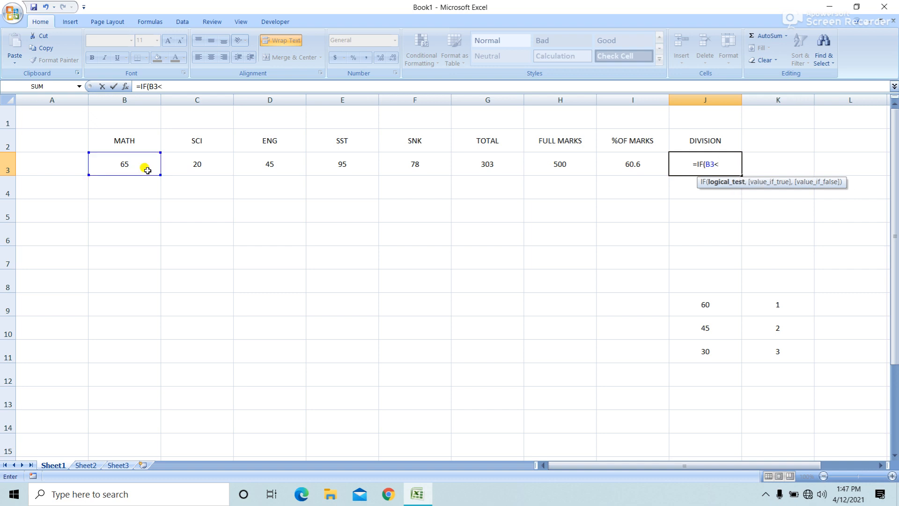
type("30")
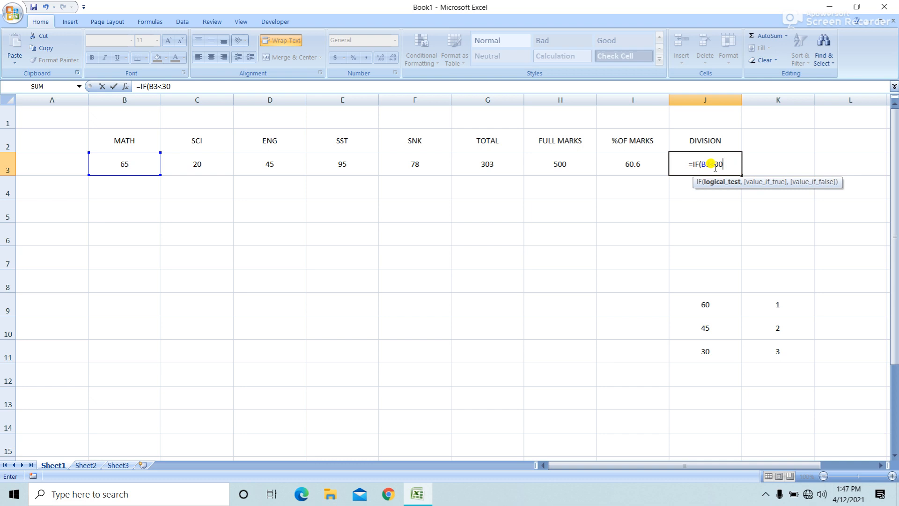
type(",\"FAI")
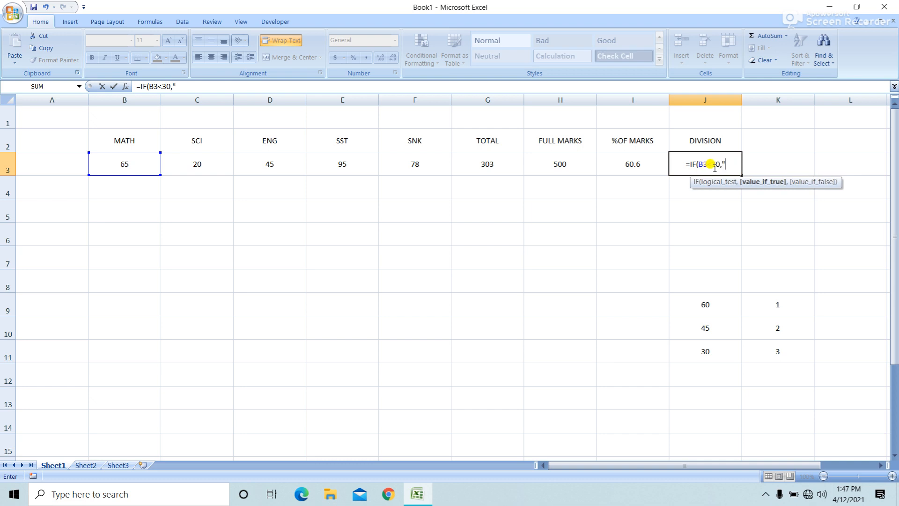
type("L\"")
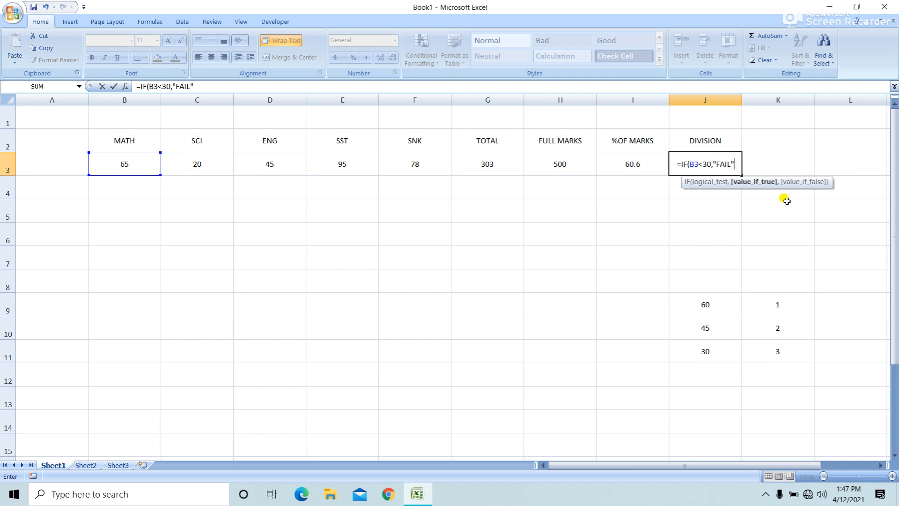
type(",")
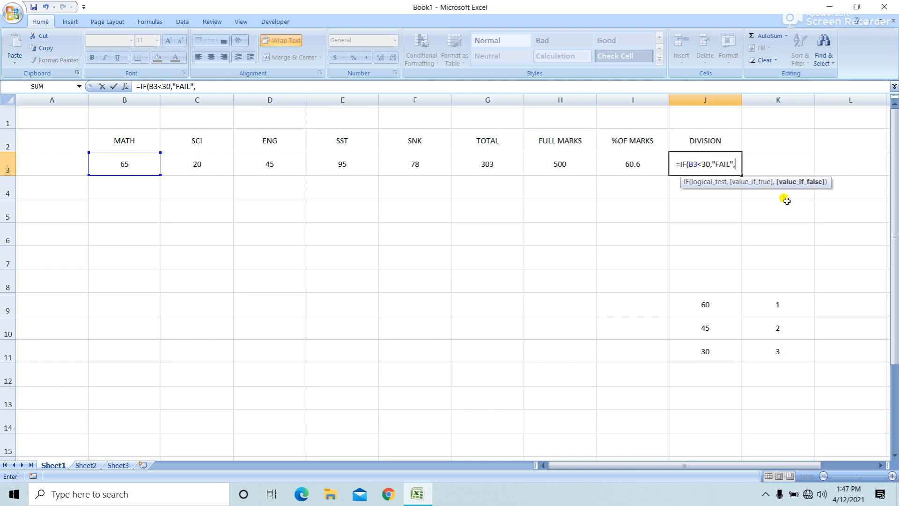
- Nest an IF in the J3 formula that returns "FAIL" when C3<30, and open another nested IF as its false value
left_click(221, 160)
key("BackSpace")
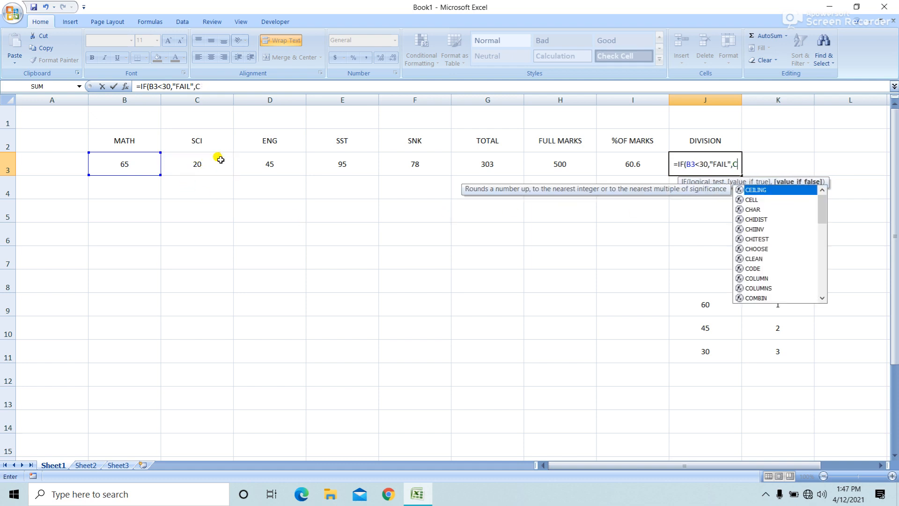
key("BackSpace")
type("IF(")
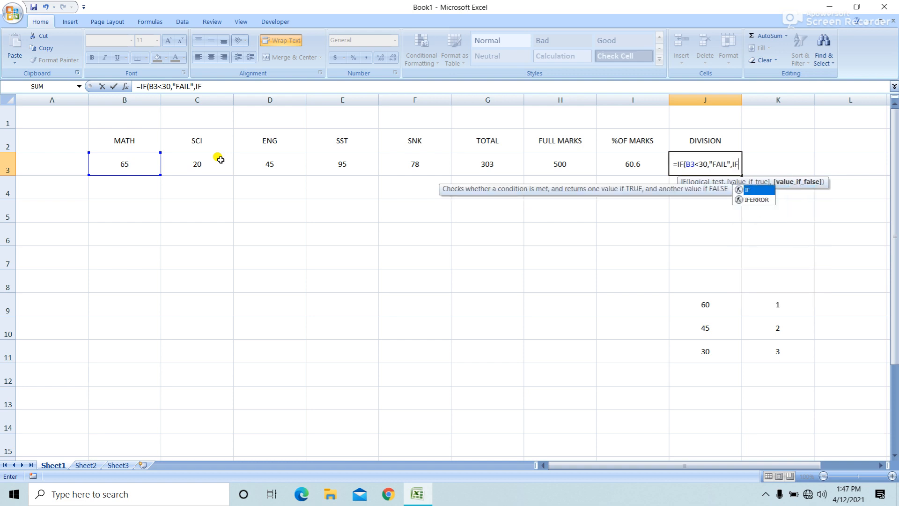
left_click(220, 160)
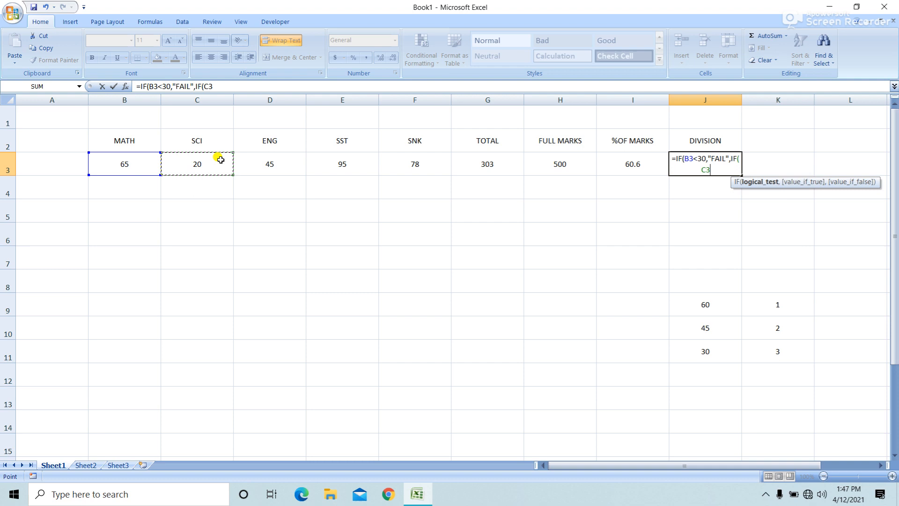
type("<30,")
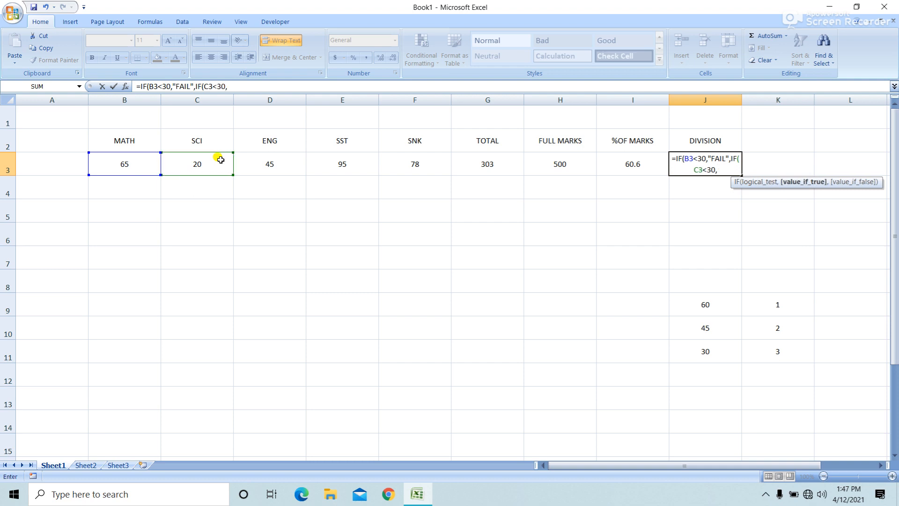
type("\"FAIL\",IF(")
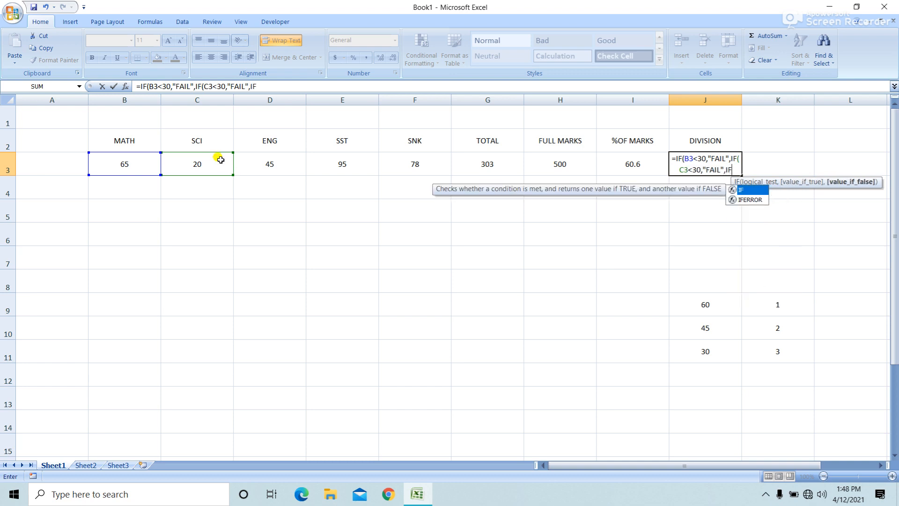
- Nest an IF in the J3 formula that returns "FAIL" when D3<30, and open another nested IF as its false value
left_click(270, 166)
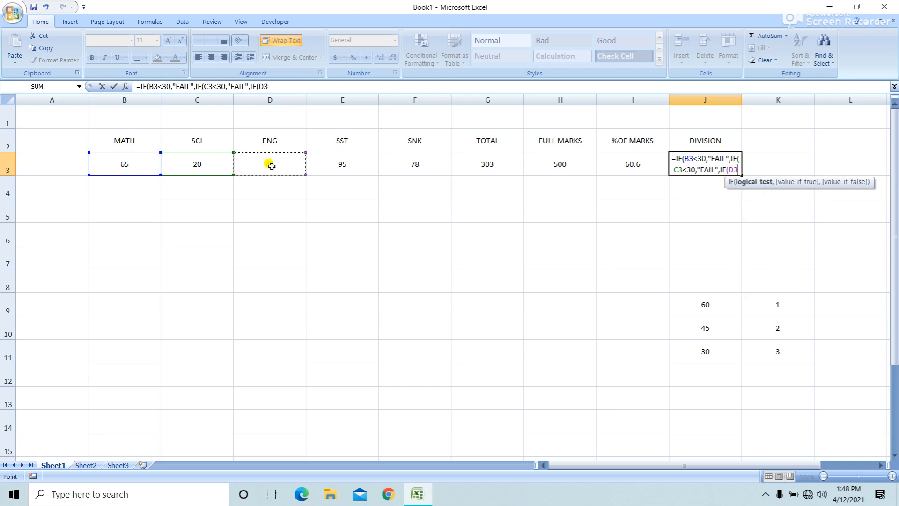
type("30")
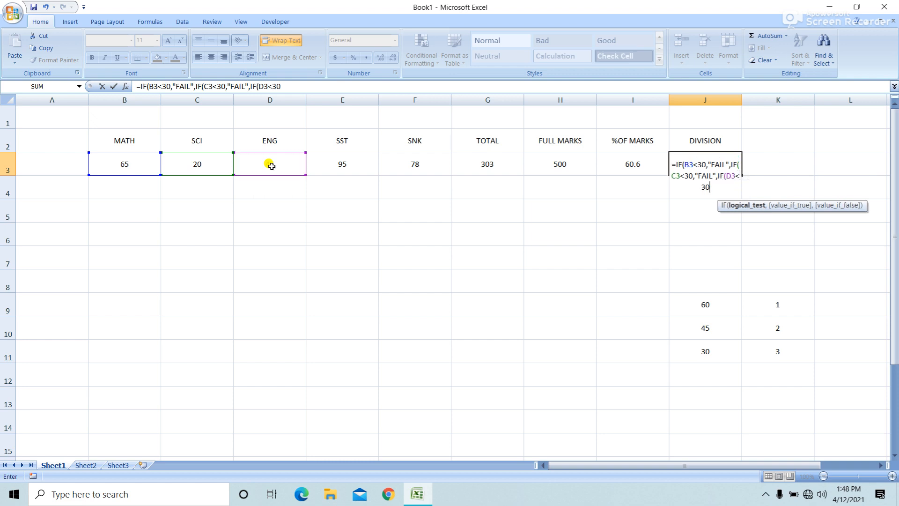
type(",\"")
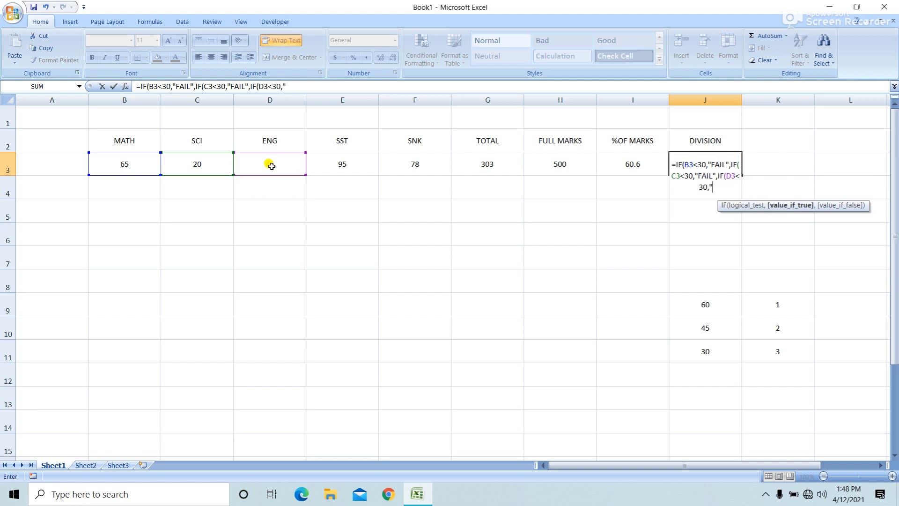
type("FAIL\",IF(")
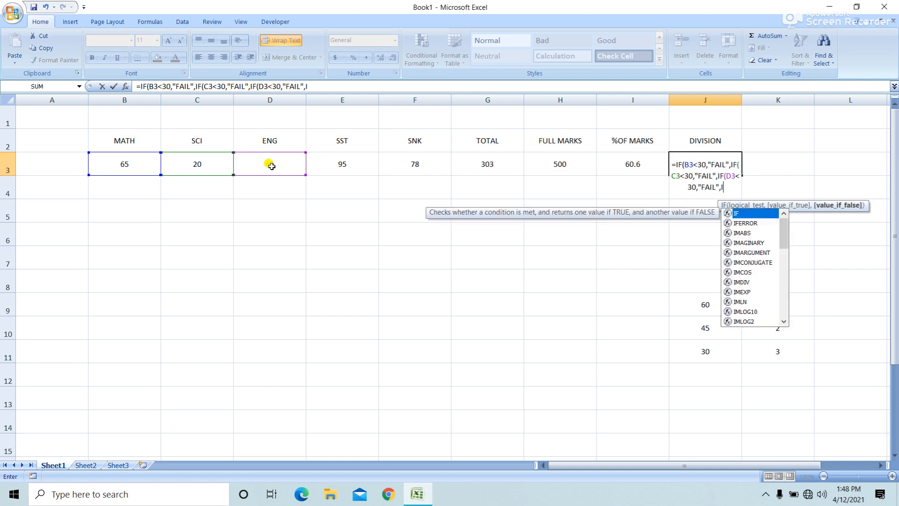
- Add the SST test to the J3 formula, returning "FAIL" when E3<30, with another IF opened as its false value
left_click(367, 166)
type("<30,\"")
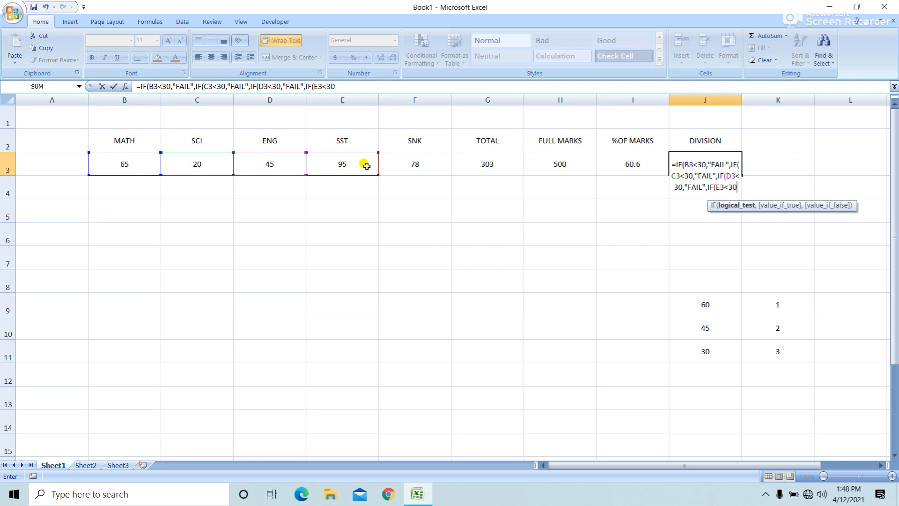
type("FAI")
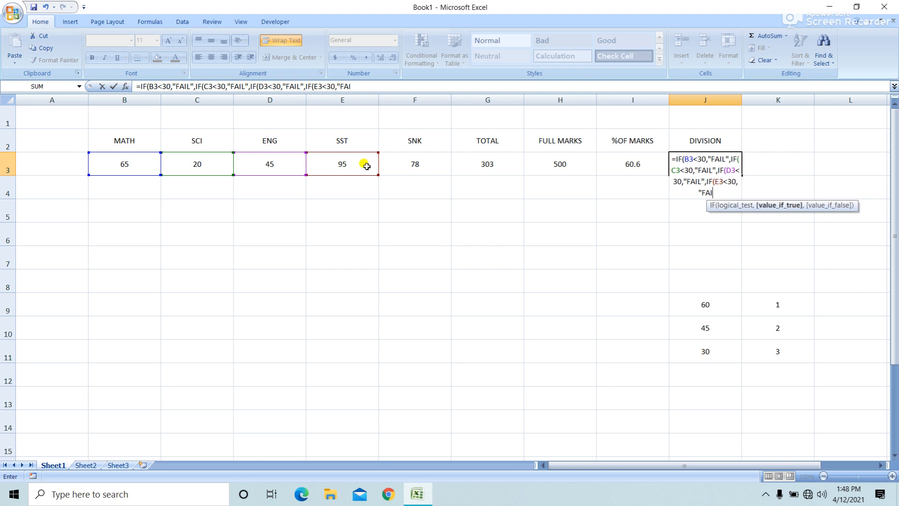
type("L\",IF")
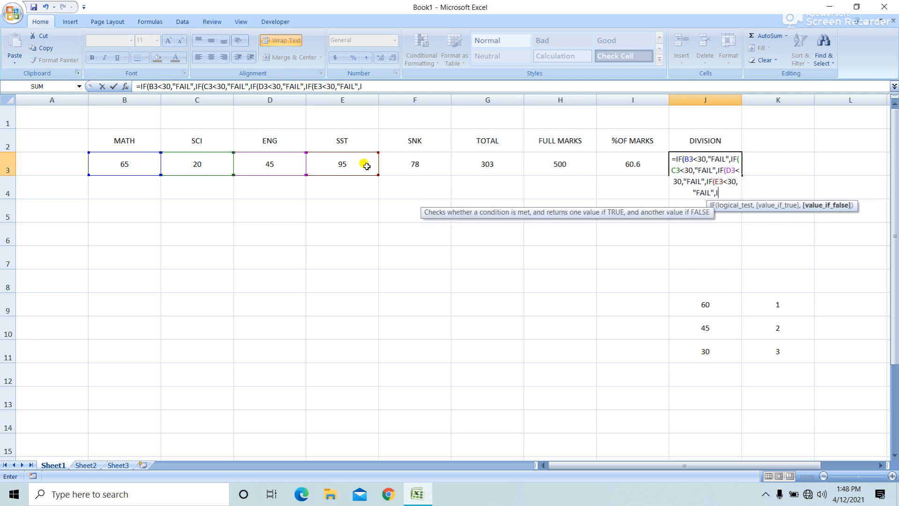
type("(")
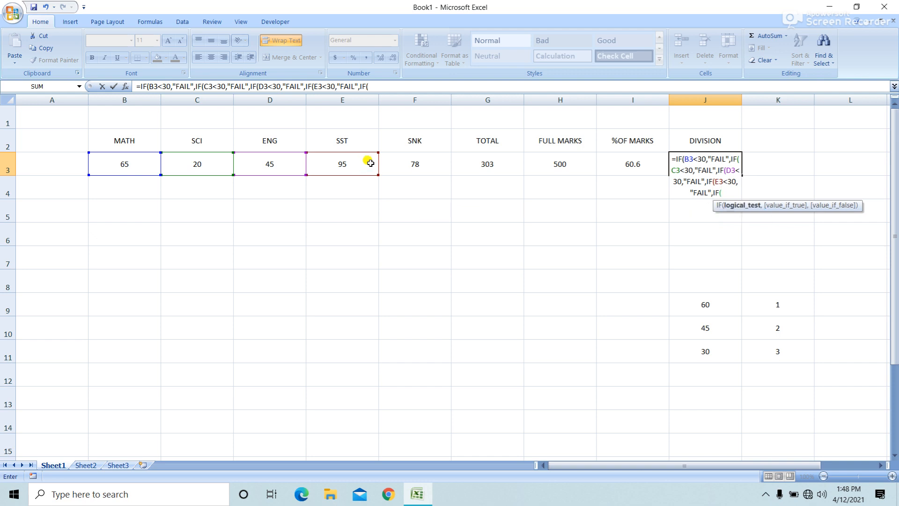
- Add the SNK test to the J3 formula, returning "FAIL" when F3<30, and open the next nested IF
left_click(393, 166)
type("<30,\"")
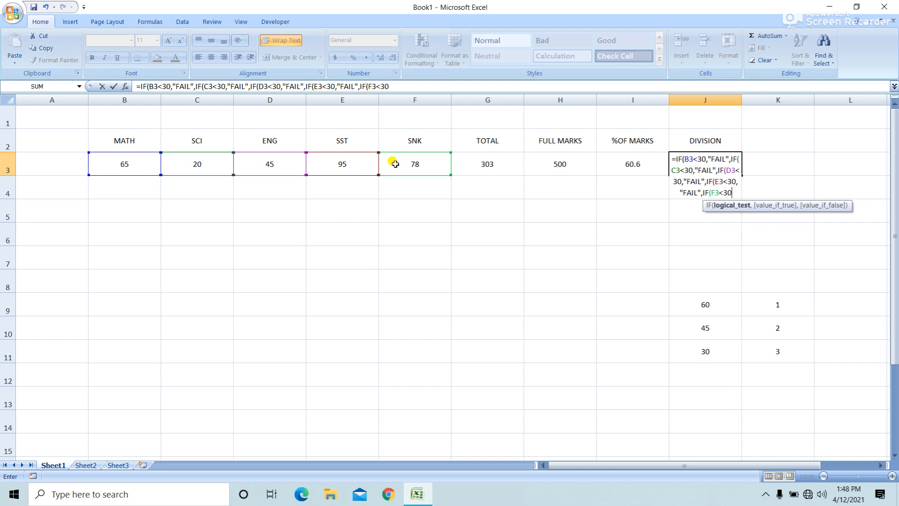
type("FAIL\"")
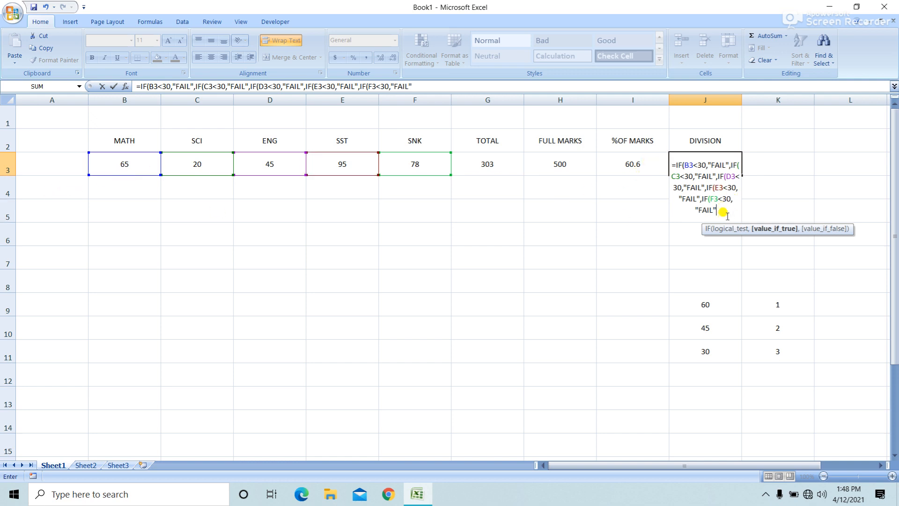
type(",IF(")
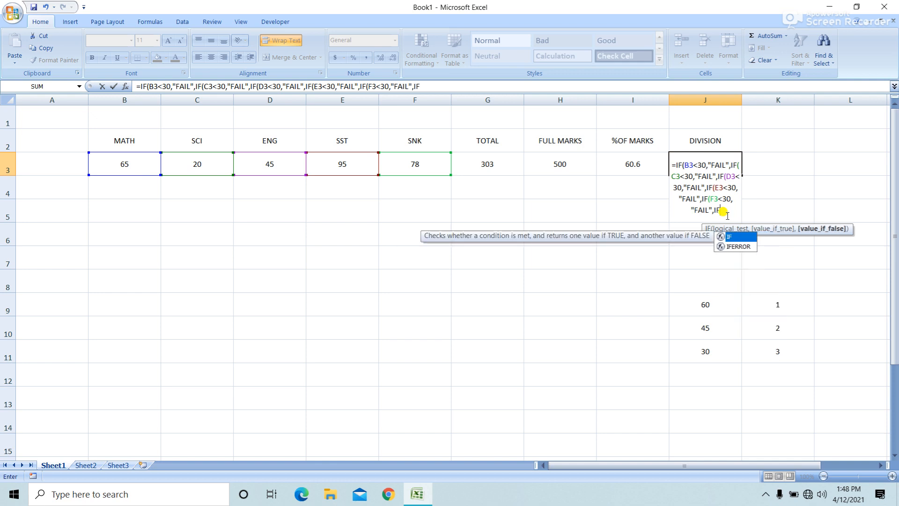
- Make the nested IF in J3 return "1" when the percentage in I3>=60, and start another IF as its false value
left_click(639, 162)
type(">=60")
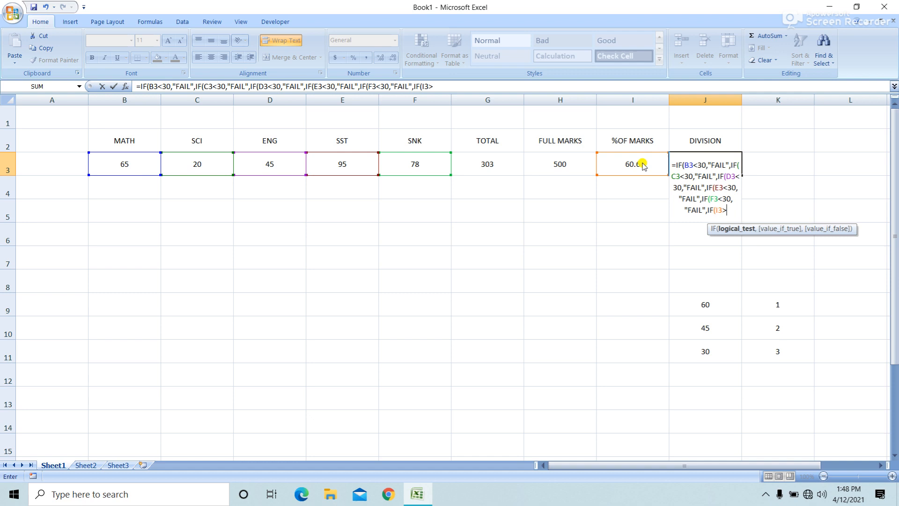
type(",\"")
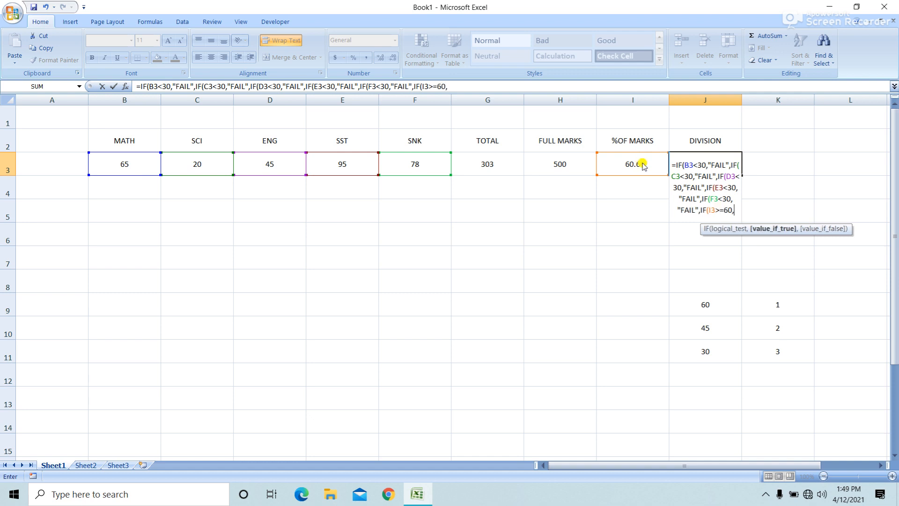
type("1\"")
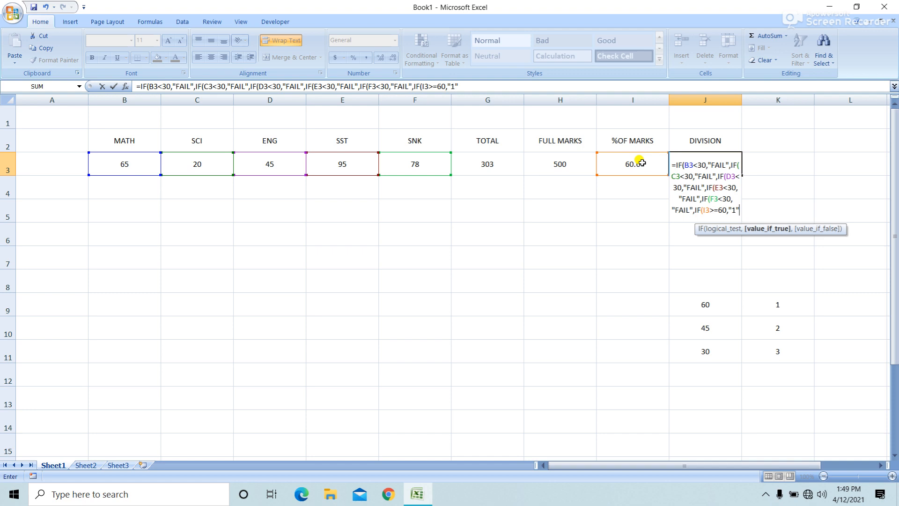
type(",IF")
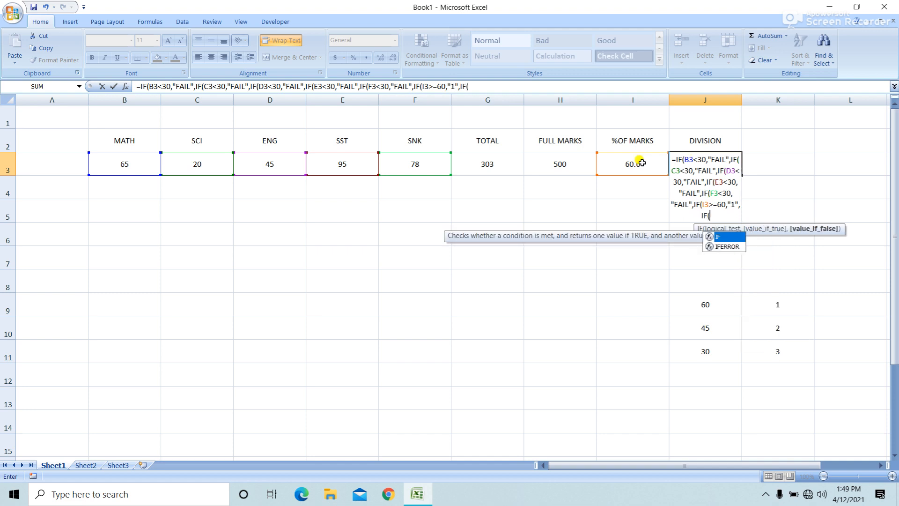
- Make the next nested IF in J3 return "2" when I3>=45, and open another IF as its false value
type("(I3")
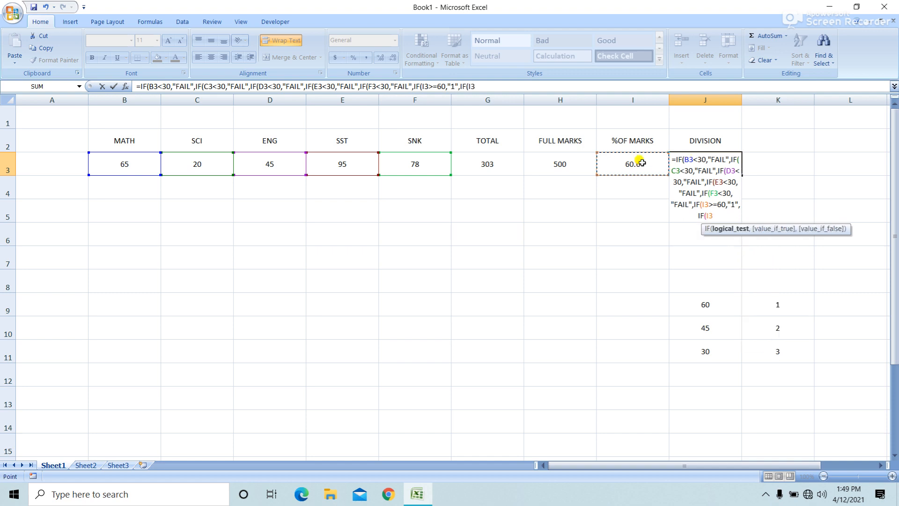
type(">=45,\"2")
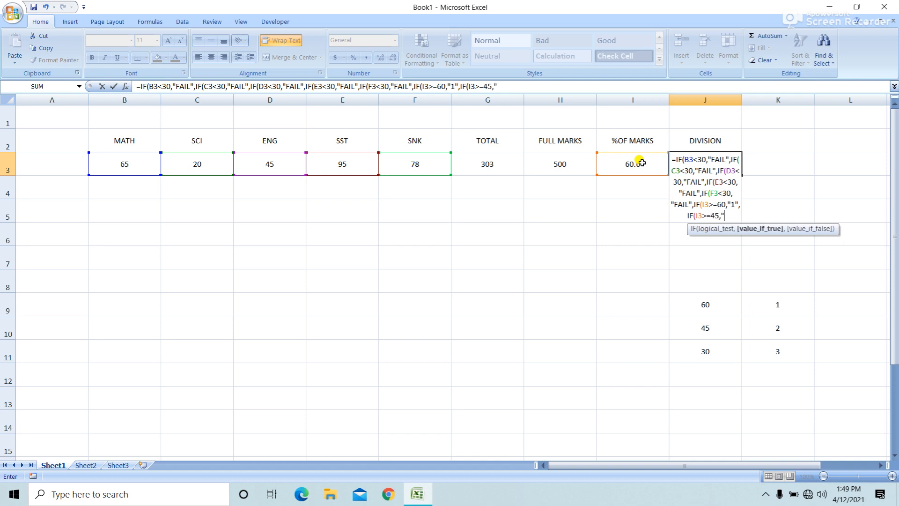
type("\",IF")
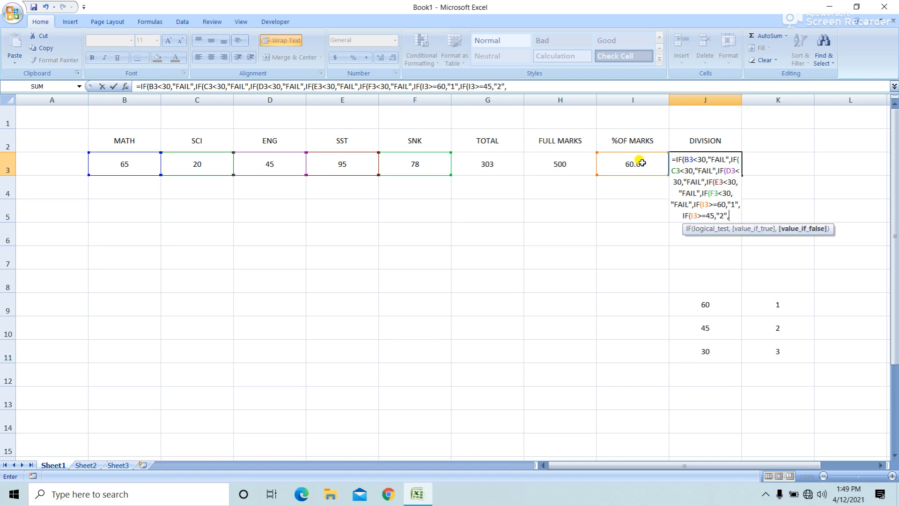
type("(")
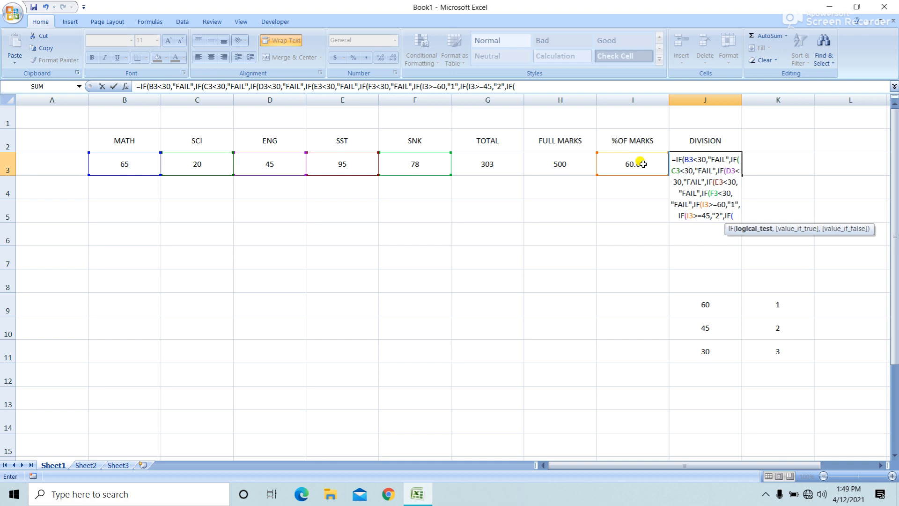
- Make the last nested IF return "3" when I3>=30, close all eight IF functions and enter the formula in J3
left_click(642, 163)
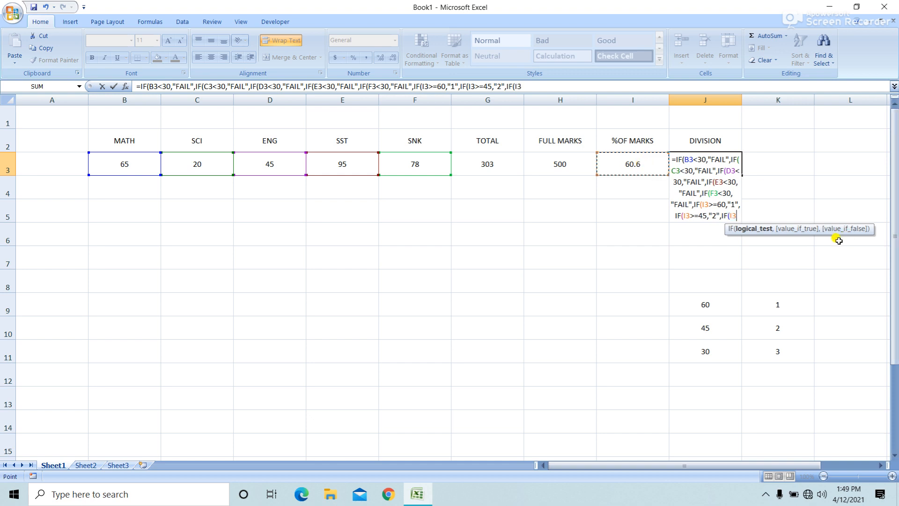
type(">=30")
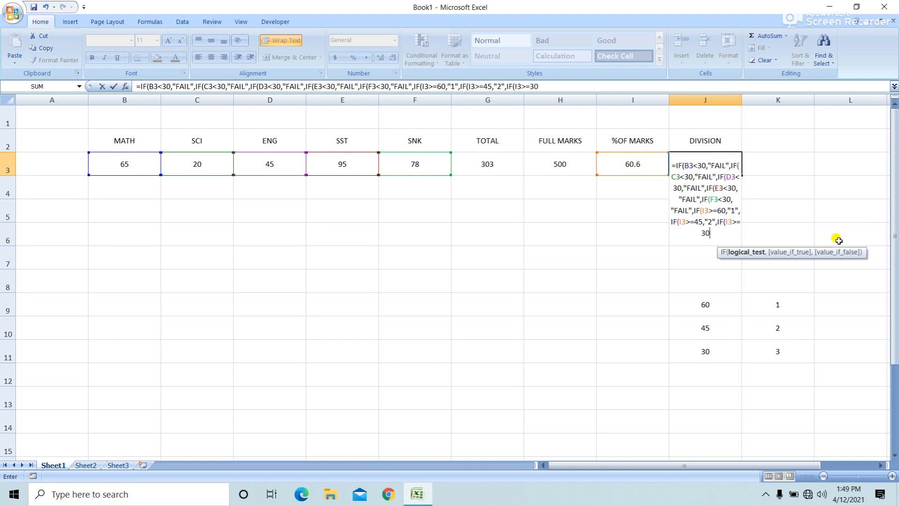
type(",\"")
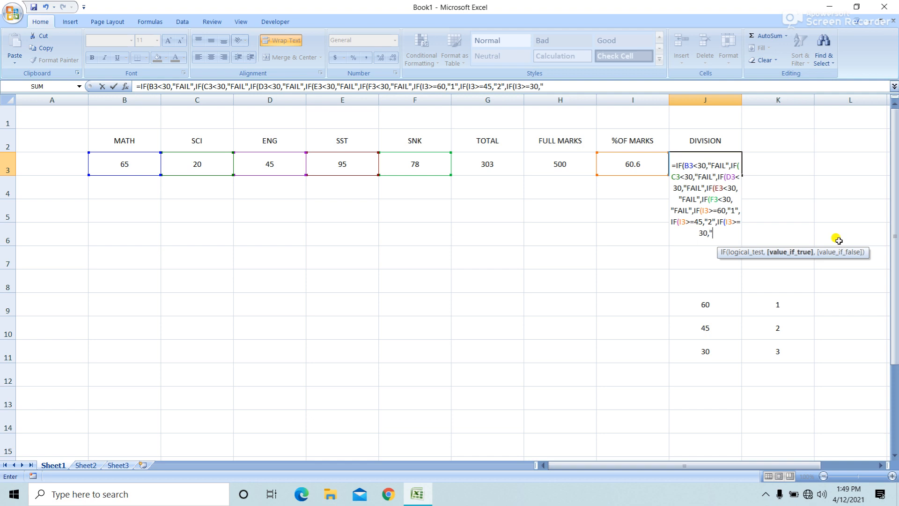
type("3\"))))))")
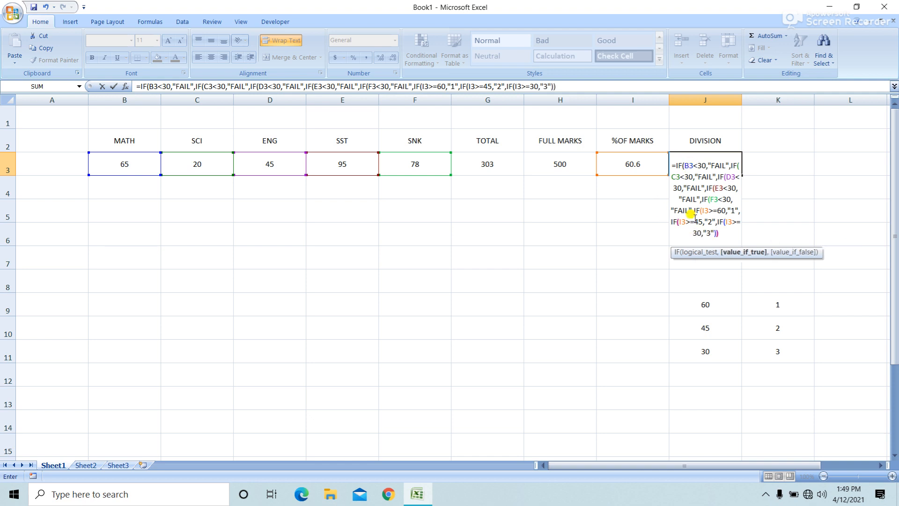
type("))")
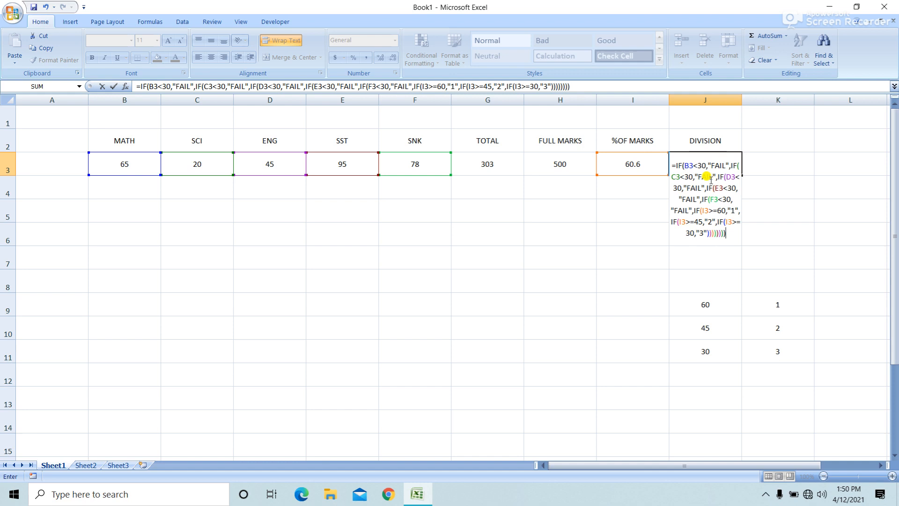
key("Return")
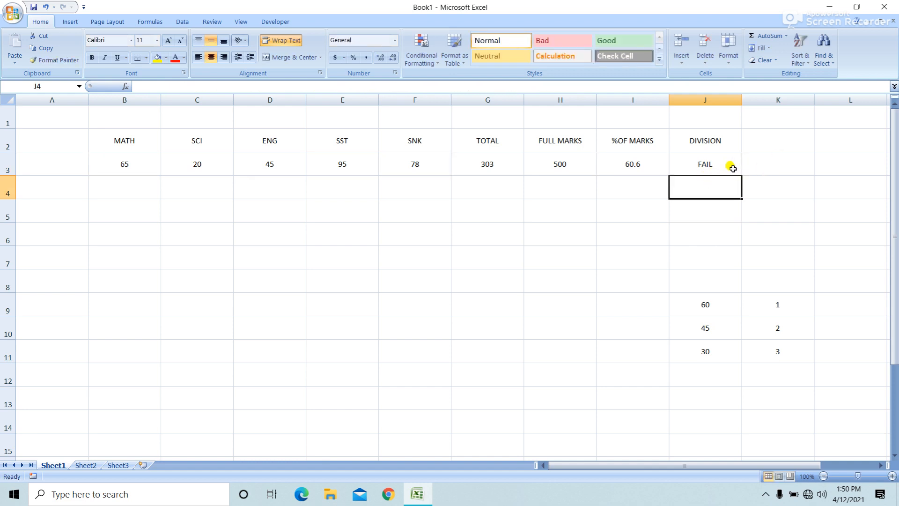
- Set the SCI mark in C3 to 65
left_click(214, 165)
type("65")
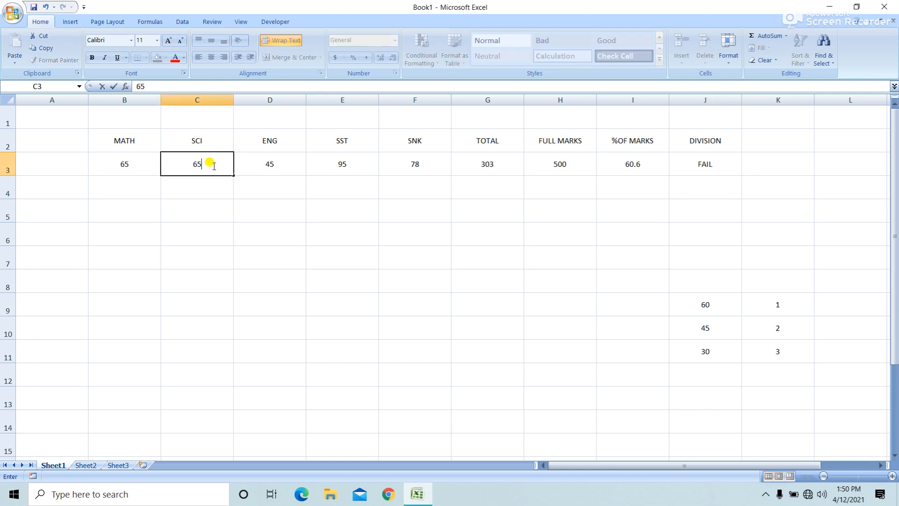
key("Return")
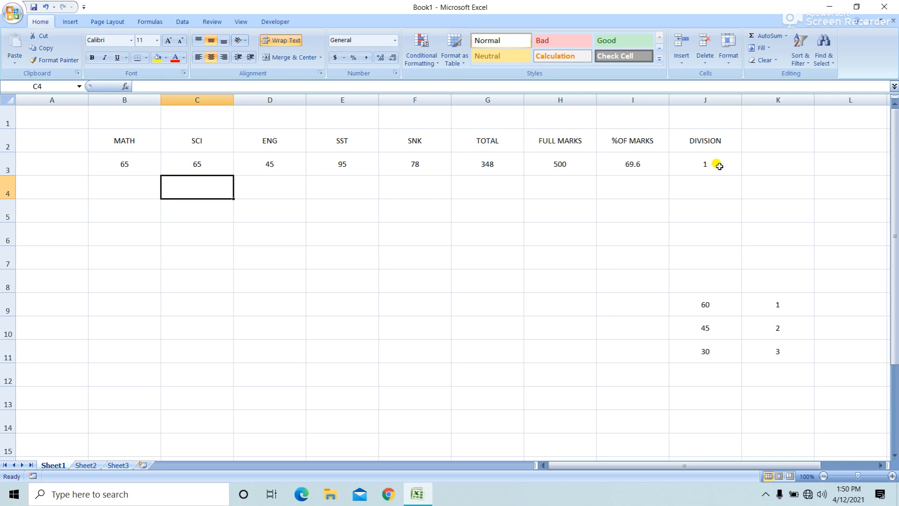
- Set the SST mark in E3 to 25 to test the FAIL condition
left_click(344, 167)
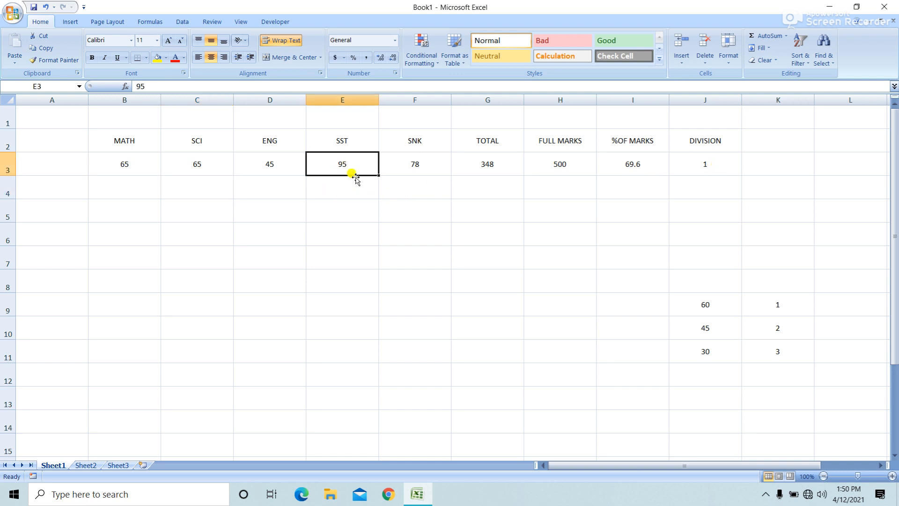
type("25")
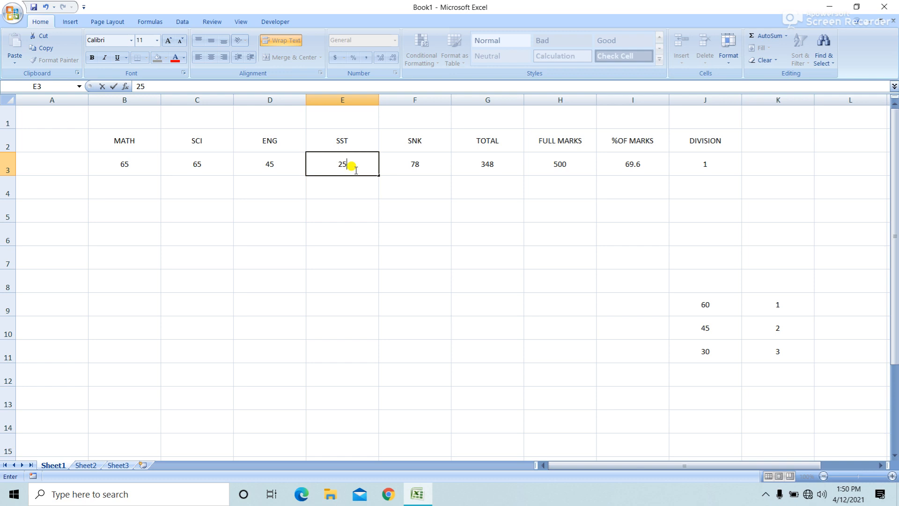
key("Return")
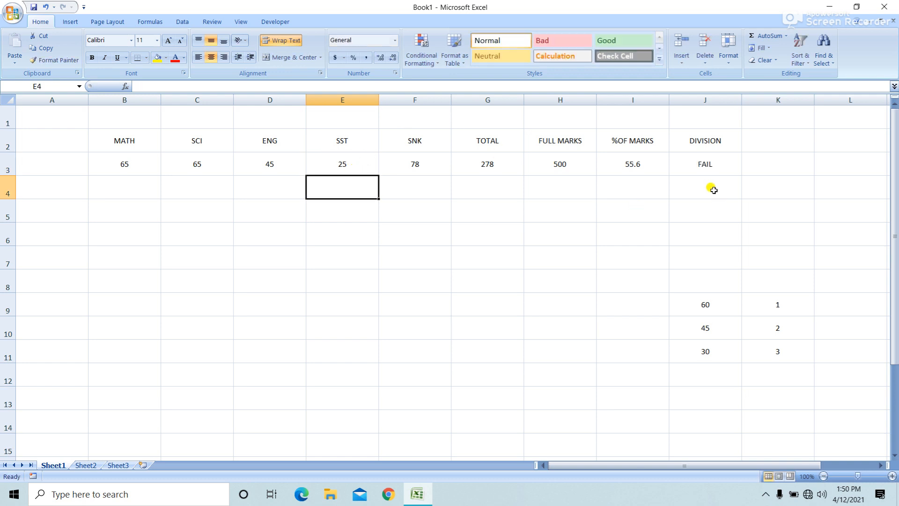
- Open the division formula in J3 and review its nested IF conditions, leaving the formula as it is
left_click(705, 163)
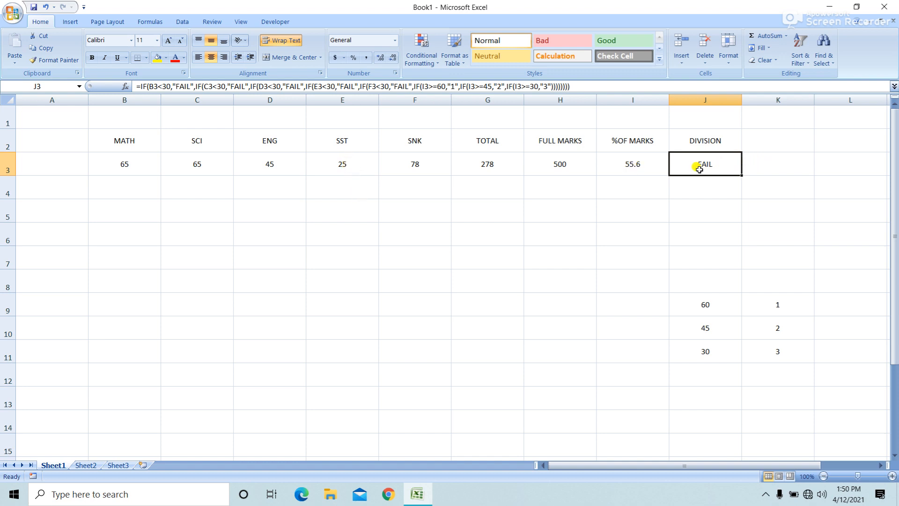
double_click(724, 165)
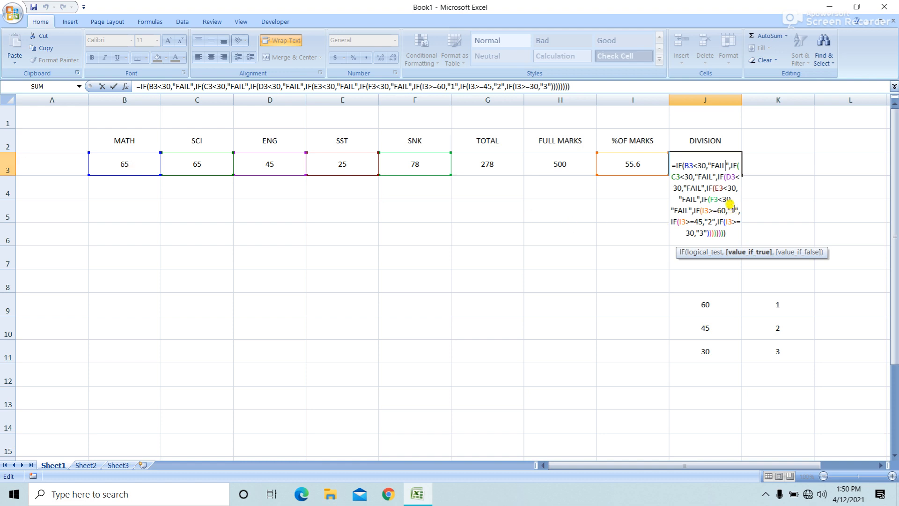
left_click(706, 197)
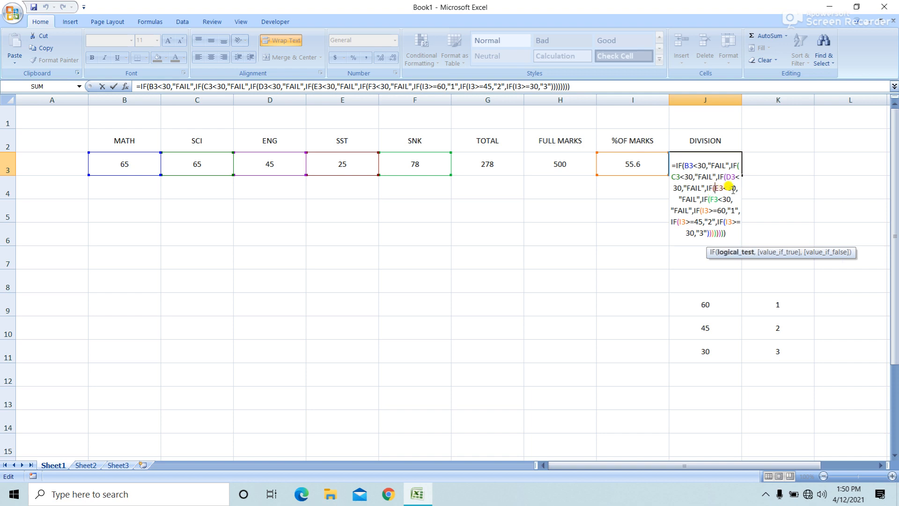
left_click(684, 200)
key("Return")
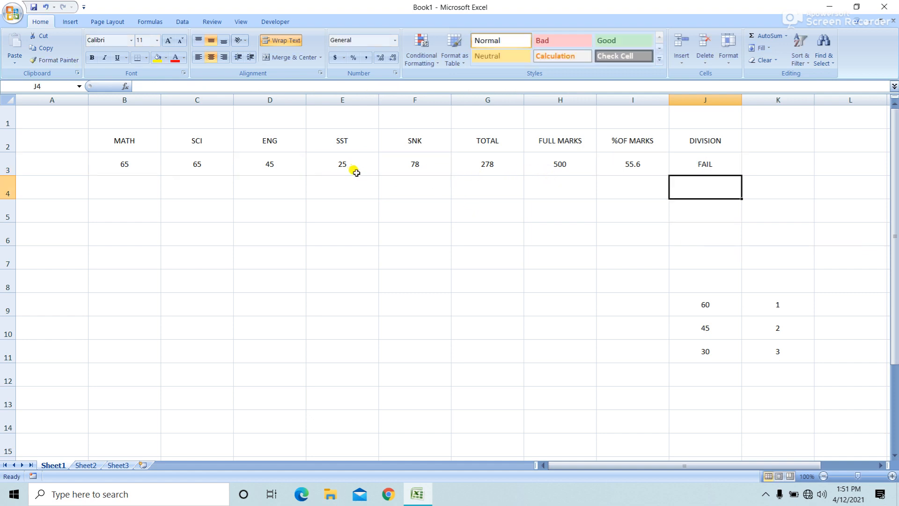
- Set the SST mark in E3 to 60 and review the division formula in J3 without changing it
left_click(356, 172)
type("6")
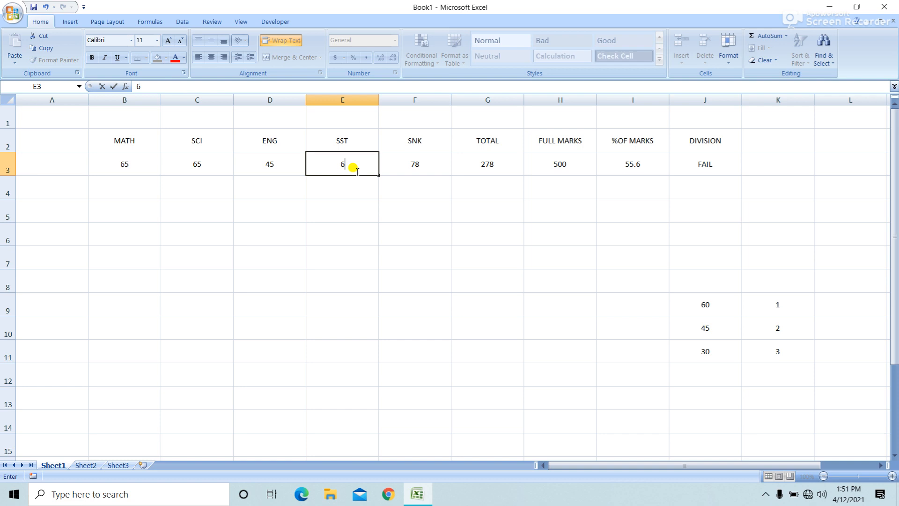
type("0")
key("Return")
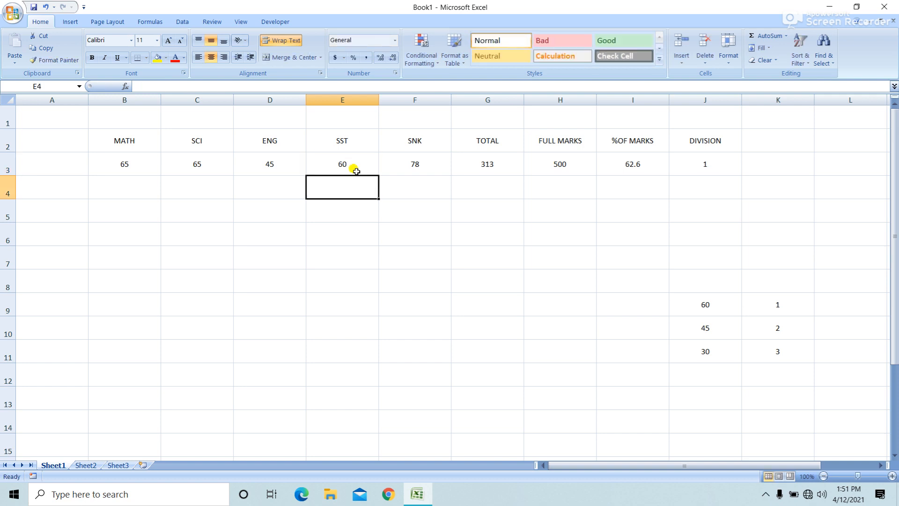
double_click(708, 164)
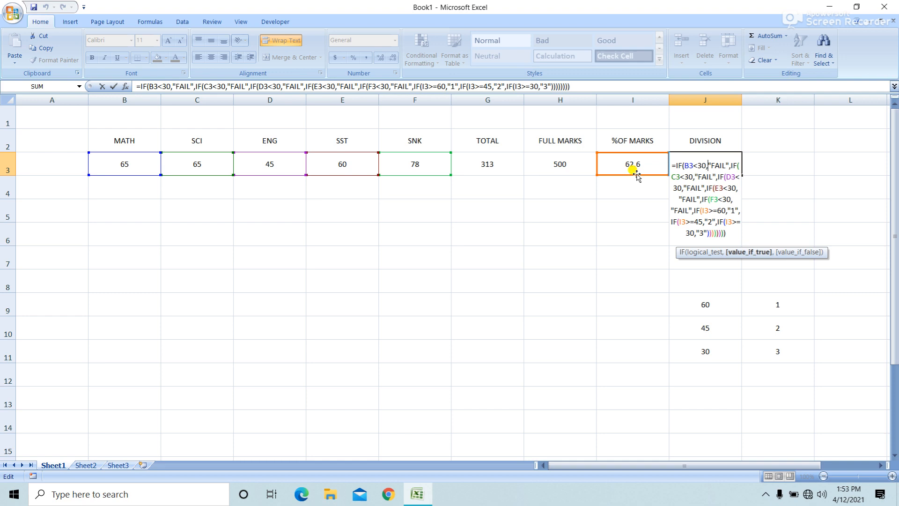
key("Return")
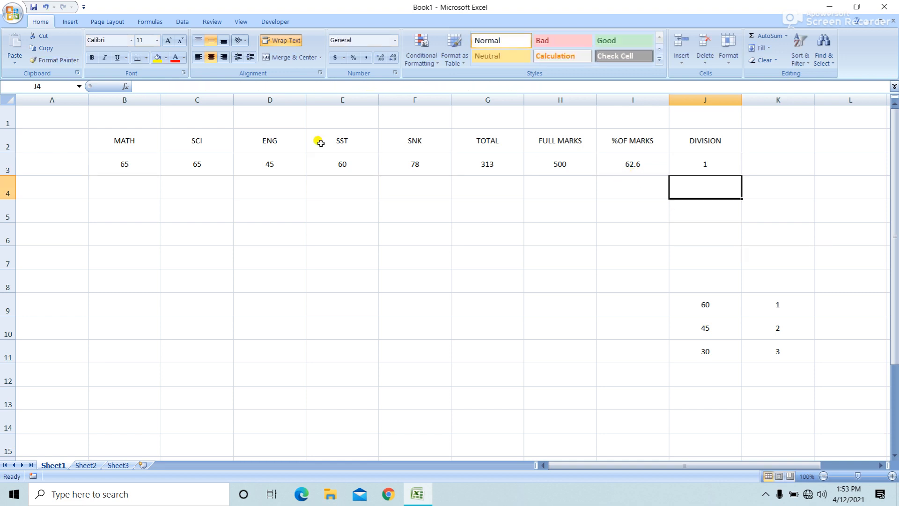
- Set the SCI mark in C3 and the SNK mark in F3 to 35, checking the division formula in J3
left_click(134, 168)
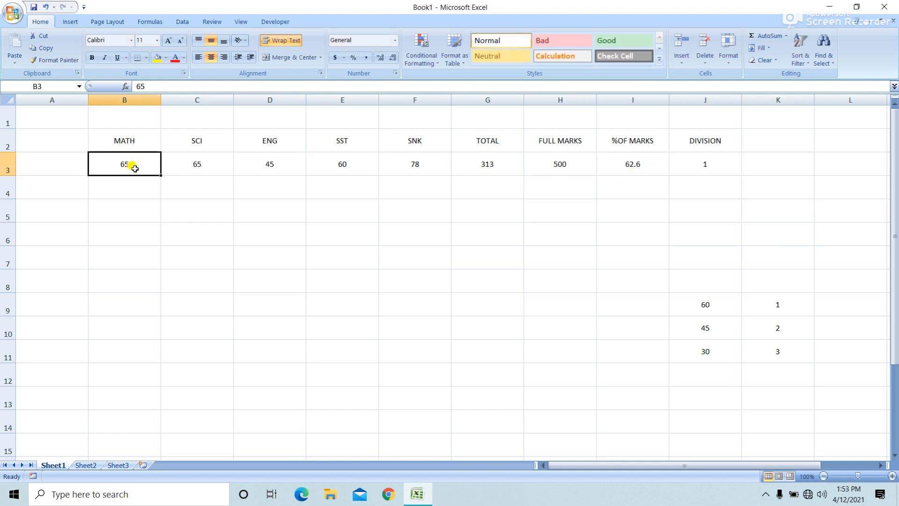
left_click(204, 161)
type("35")
key("Tab")
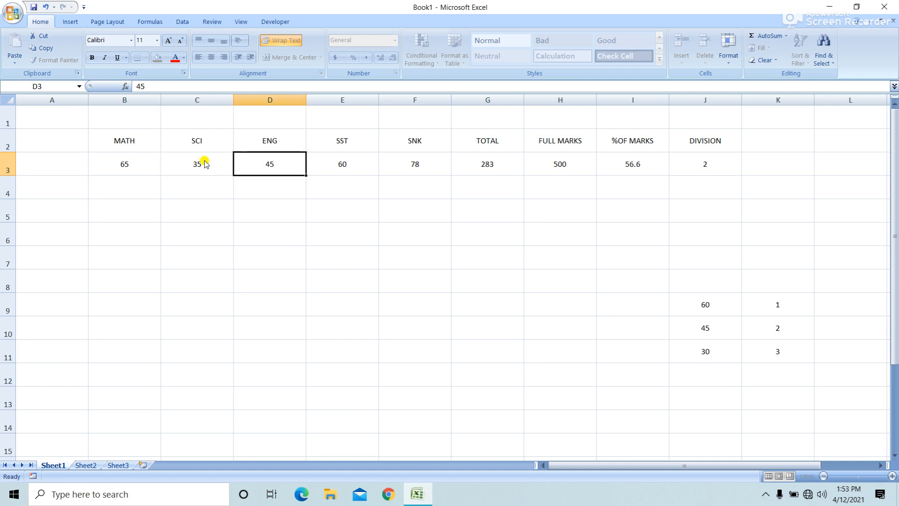
key("Right")
key("Right")
type("35")
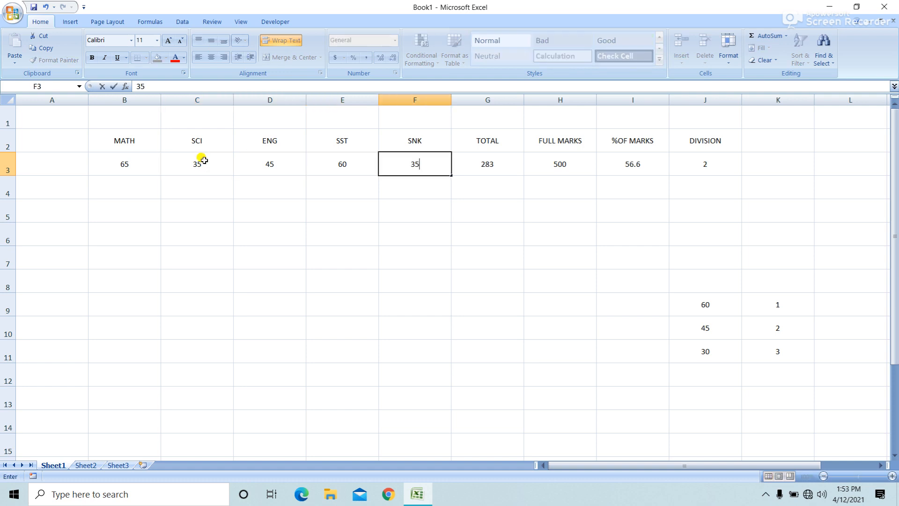
key("Return")
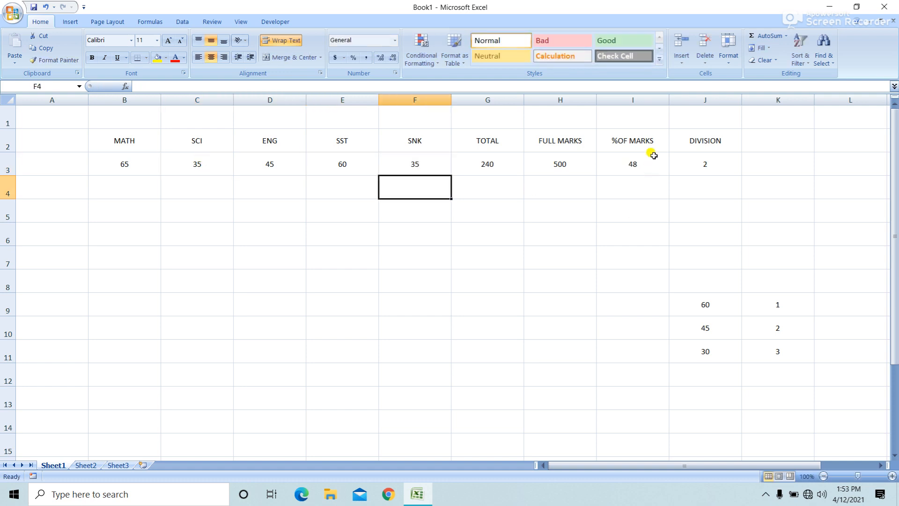
double_click(706, 169)
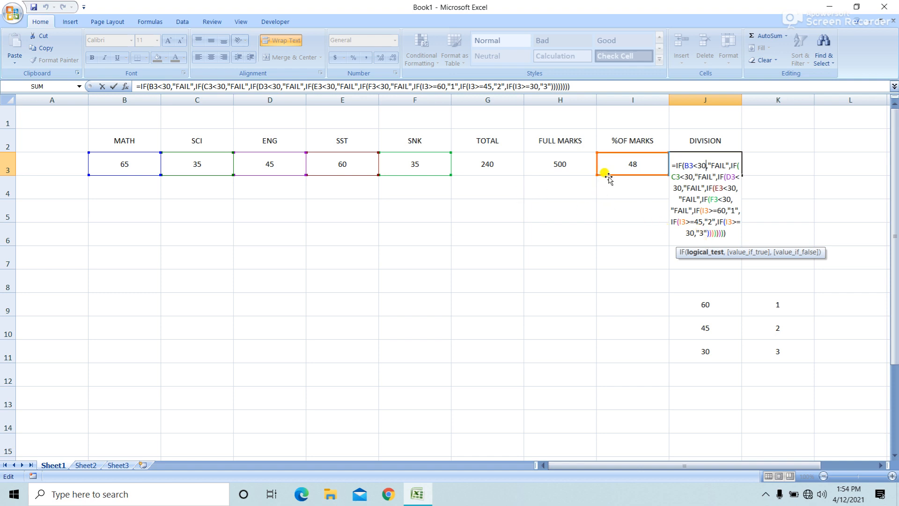
key("Return")
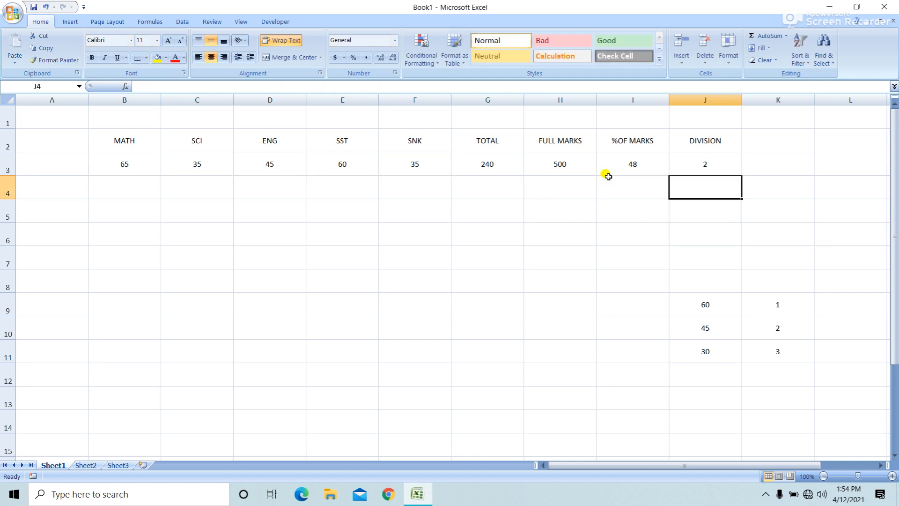
- Set the MATH mark in B3 to 32 and check how the J3 formula evaluates the percentage
left_click(120, 166)
type("32")
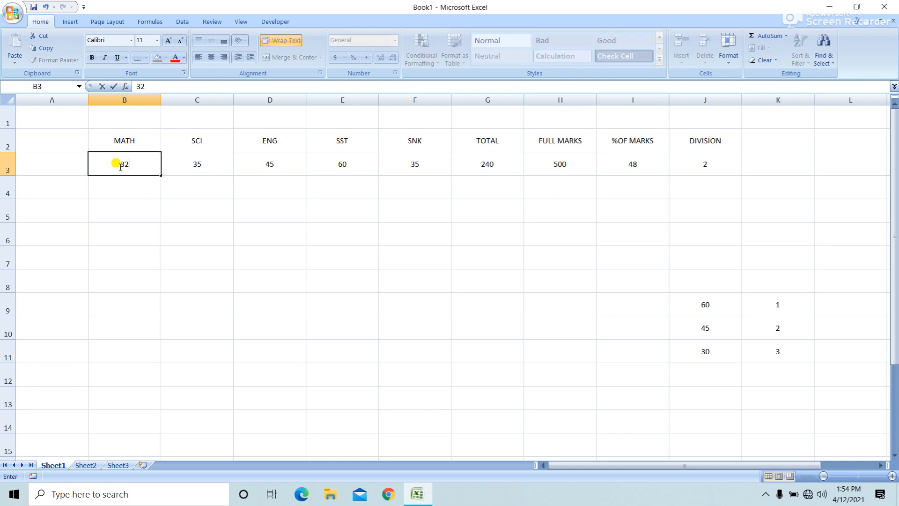
key("Return")
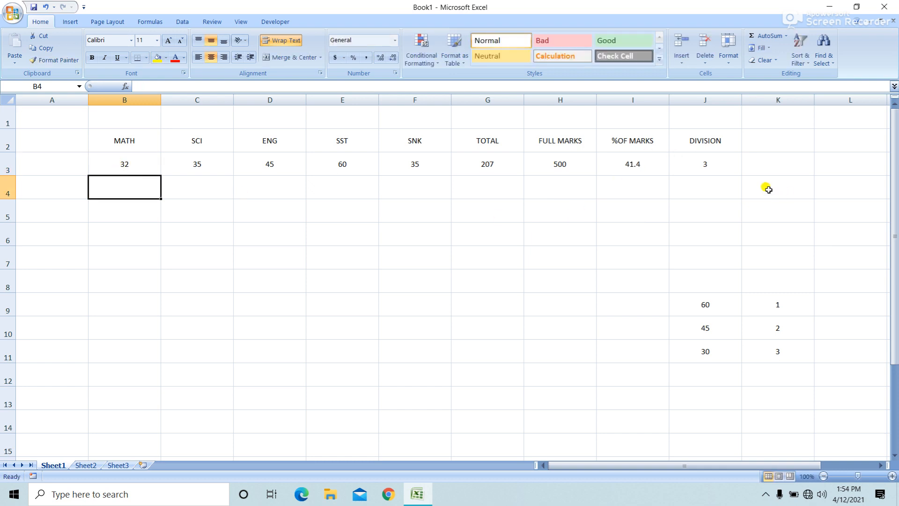
double_click(704, 169)
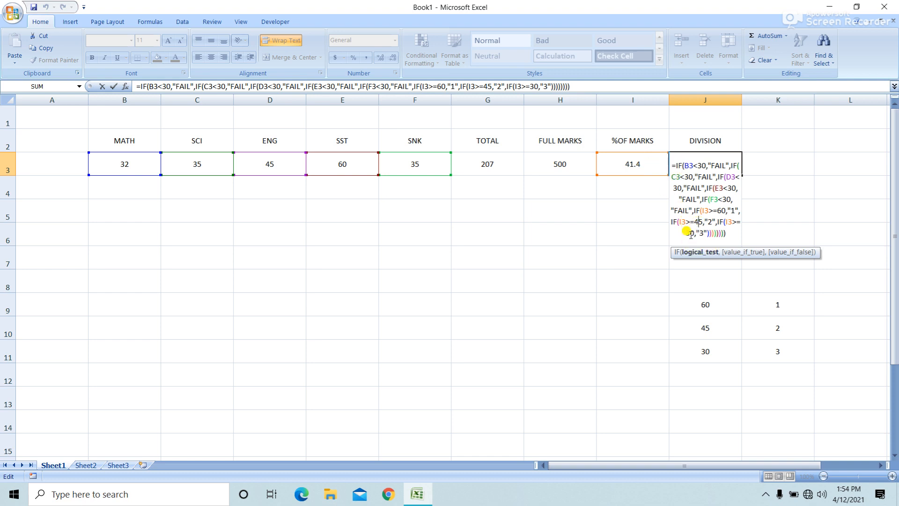
key("Return")
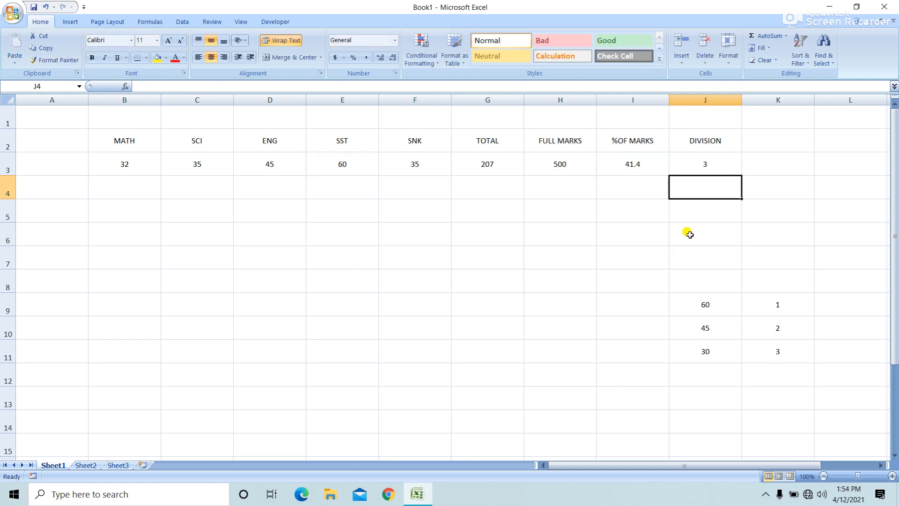
left_click(717, 166)
- Set the MATH mark in B3 to 69 and check the total in G3 and the division in J3
left_click(114, 162)
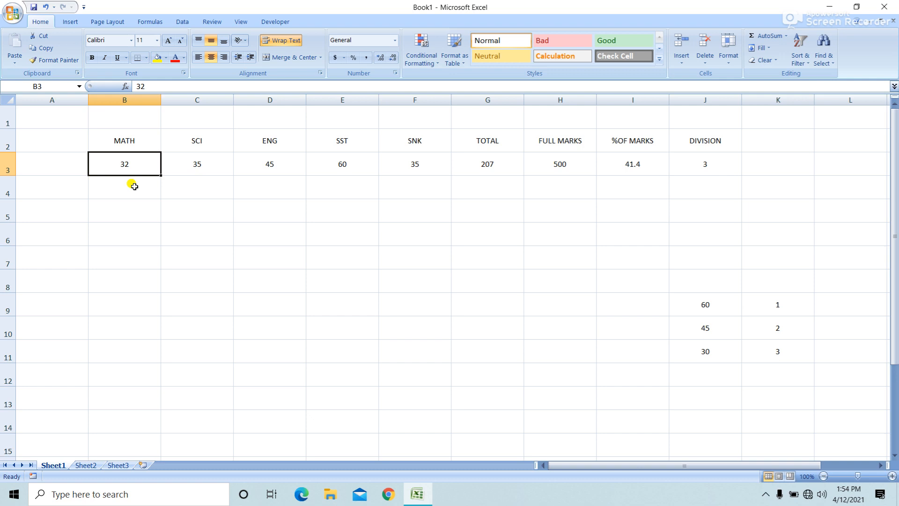
type("69")
key("Tab")
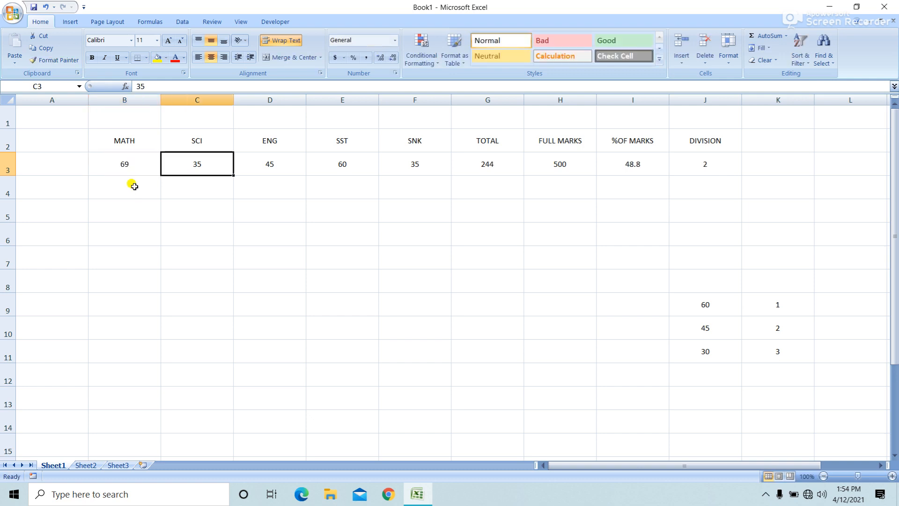
left_click(495, 162)
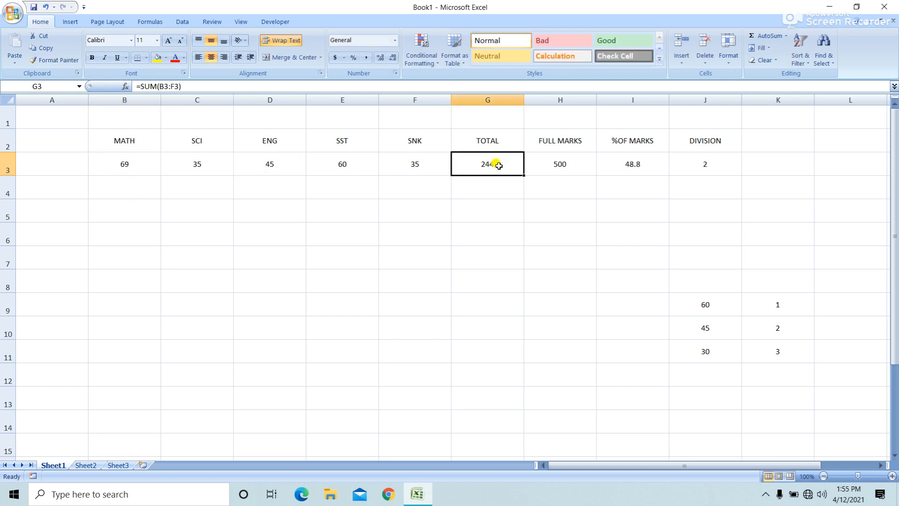
left_click(723, 164)
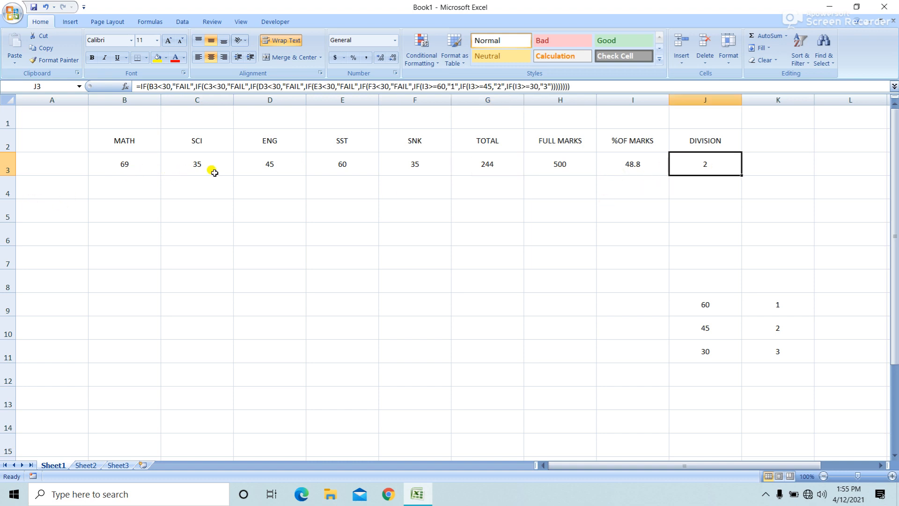
- Set the SCI mark in C3 to 96 and check the percentage in I3 and the division formula in J3
left_click(267, 167)
left_click(210, 168)
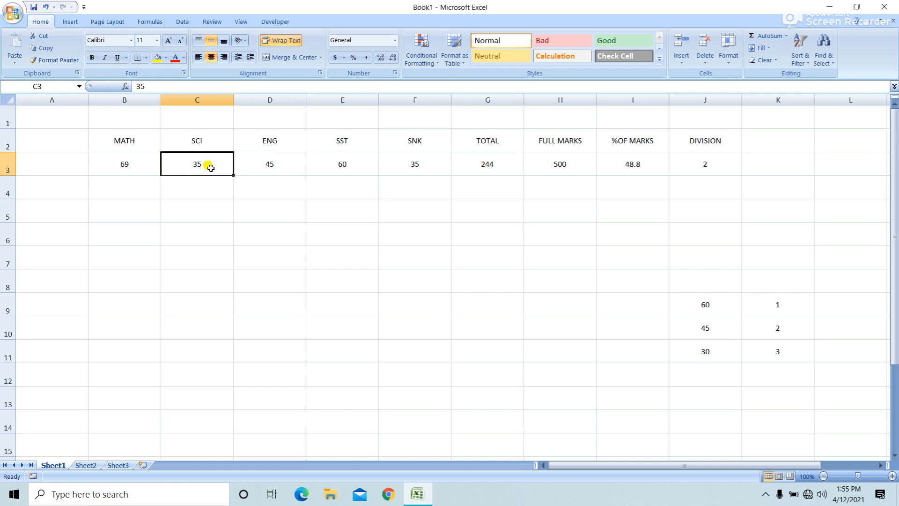
type("96")
key("Tab")
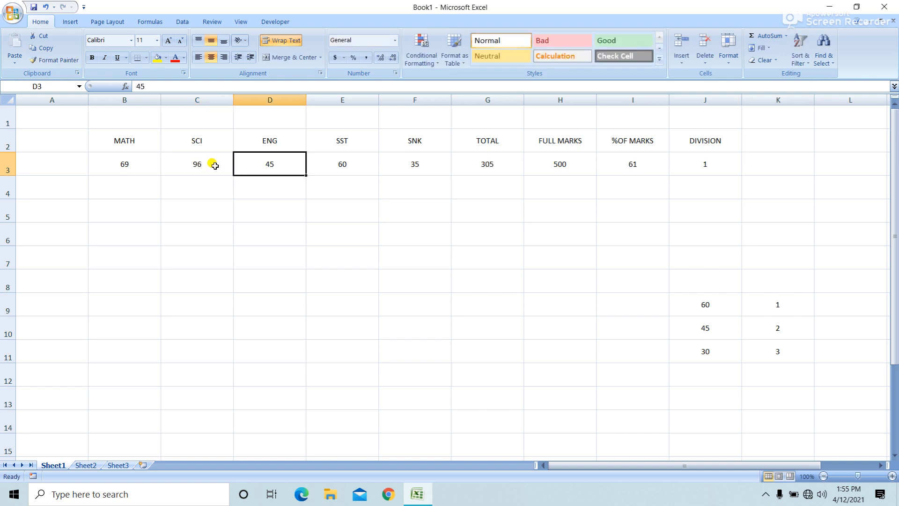
left_click(646, 165)
left_click(717, 165)
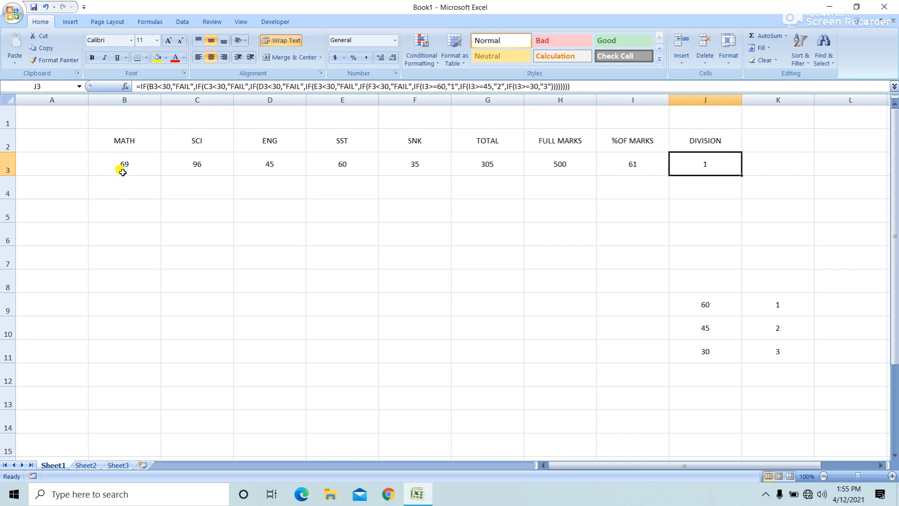
double_click(692, 166)
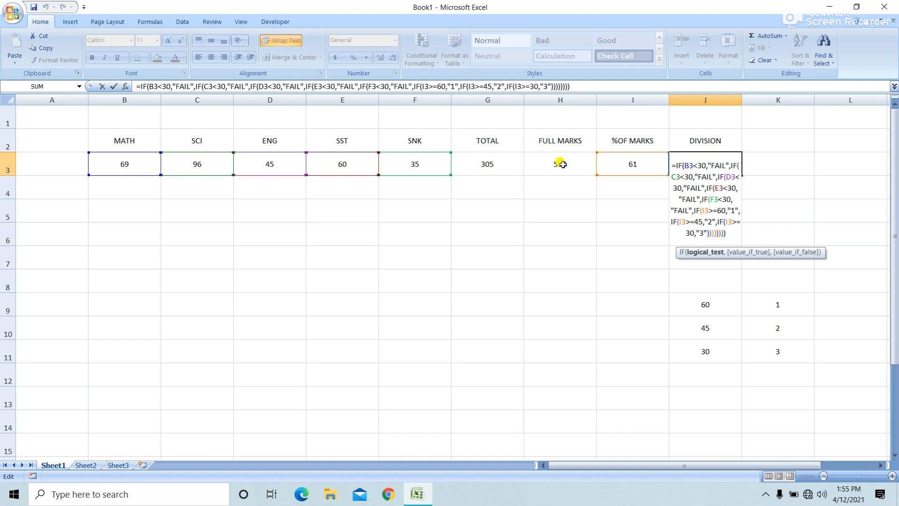
key("Return")
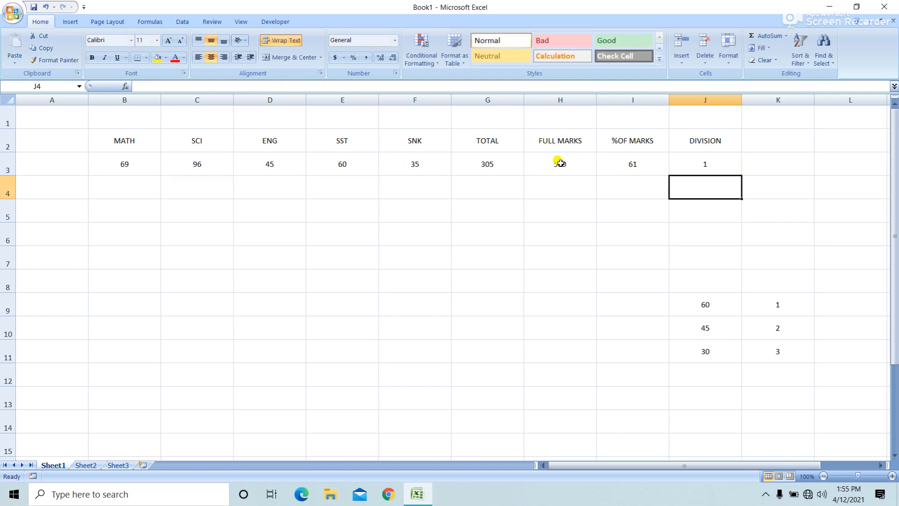
- Start a grade scale below the mark sheet with 85 in H8 and A+ in I8
left_click(569, 288)
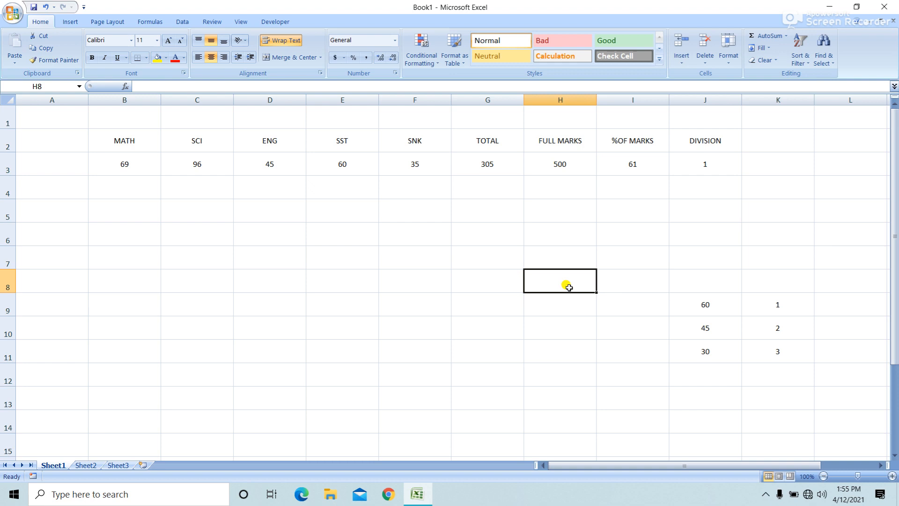
type("85")
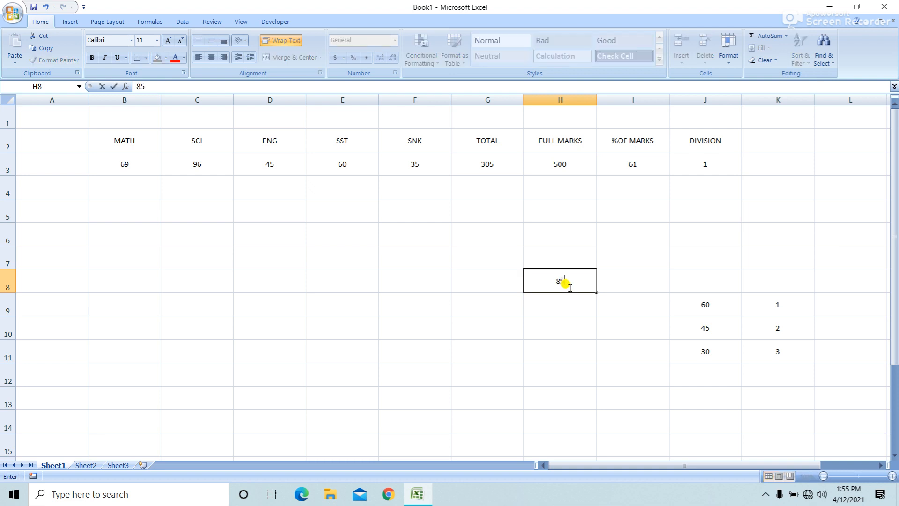
key("Tab")
type("A+")
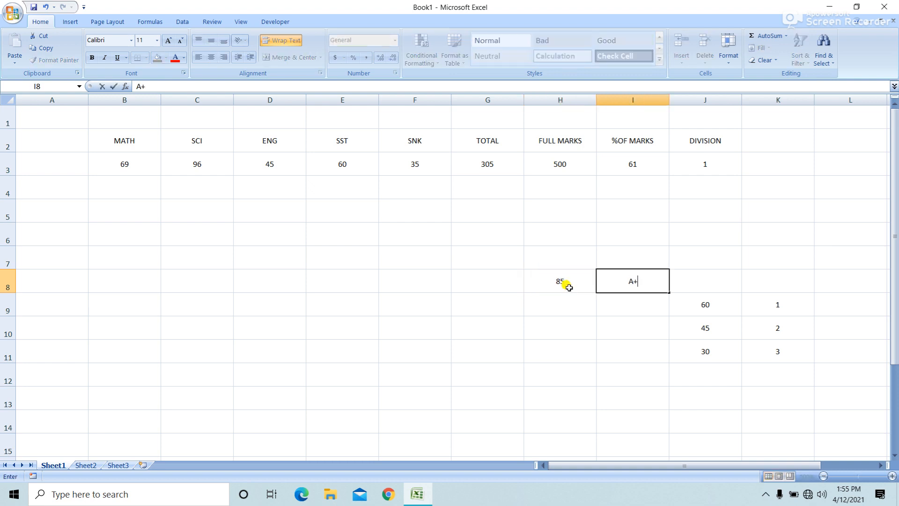
key("Return")
- Add the second grade scale row with 60 in H9 and A in I9
type("60")
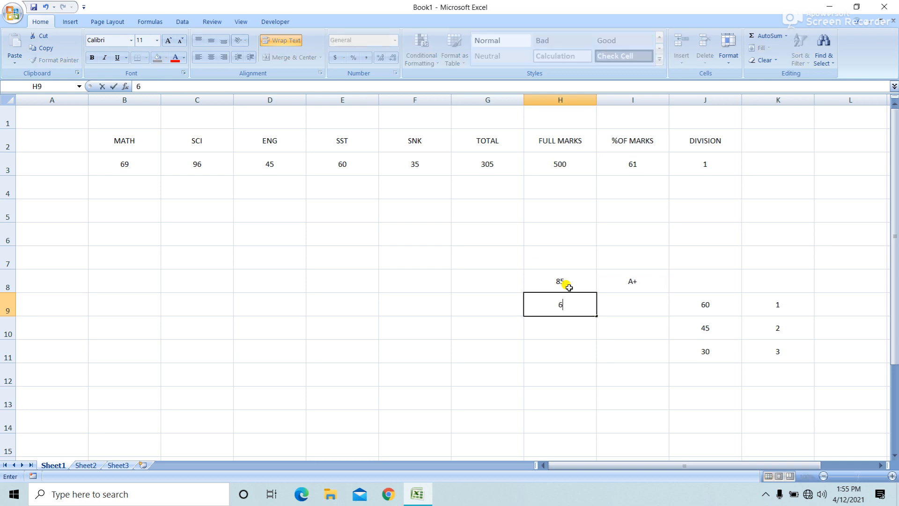
key("Tab")
type("A+")
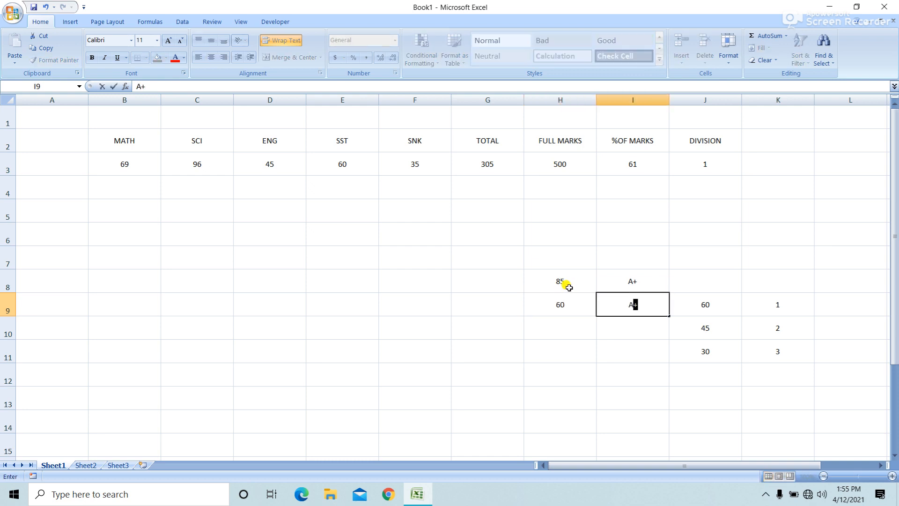
key("Tab")
key("Down")
key("Left")
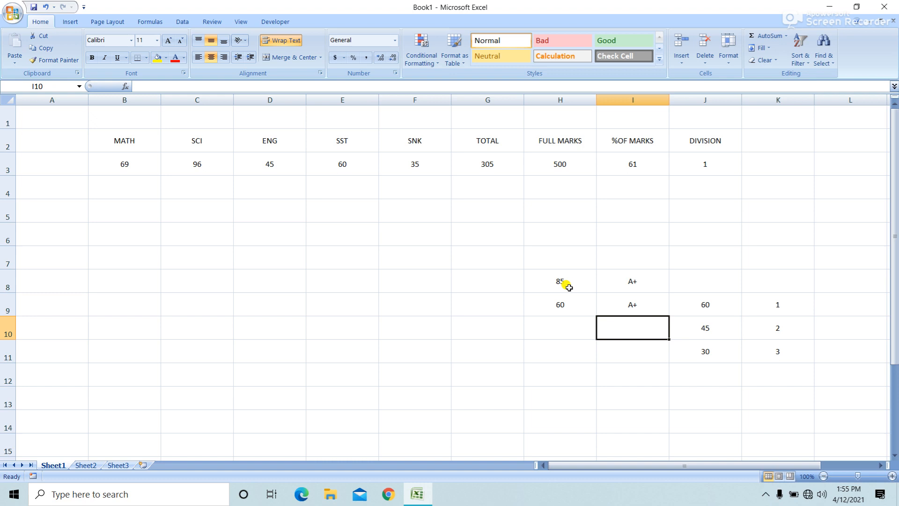
key("Up")
type("A+")
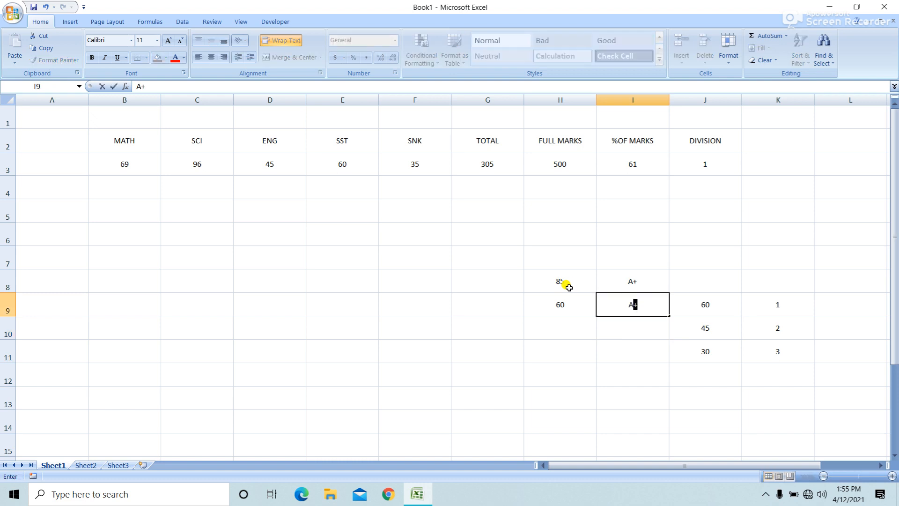
key("BackSpace")
key("Return")
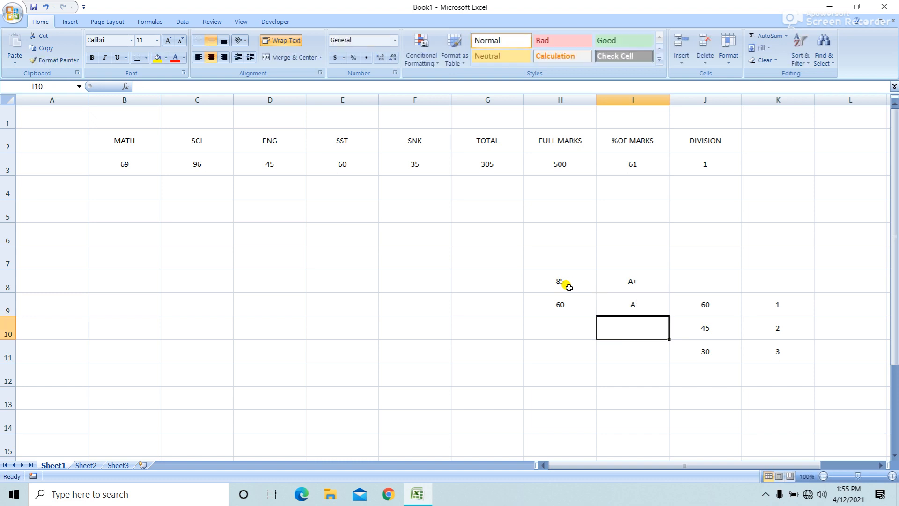
- Add the third grade scale row with 45 in H10 and B+ in I10
key("Left")
type("45")
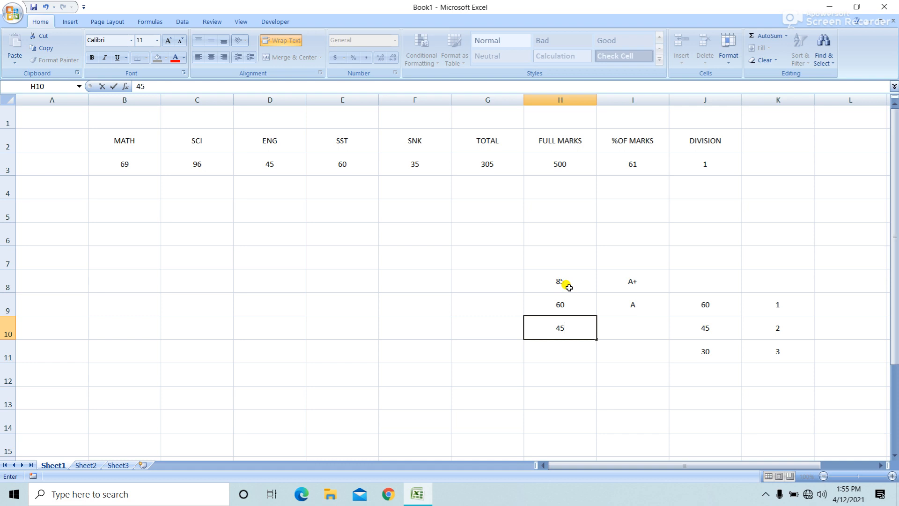
key("Right")
type("B+")
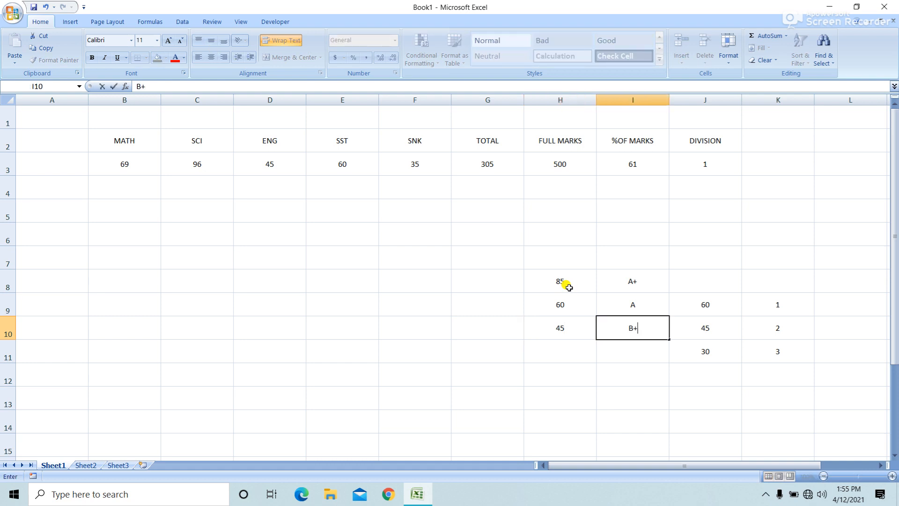
key("Return")
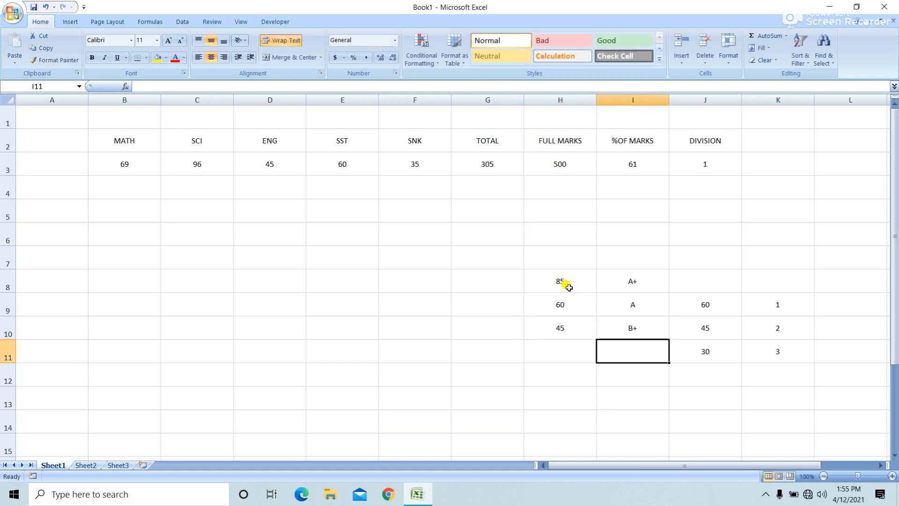
- Add the fourth grade scale row with 40 in H11 and B in I11
key("Left")
type("40")
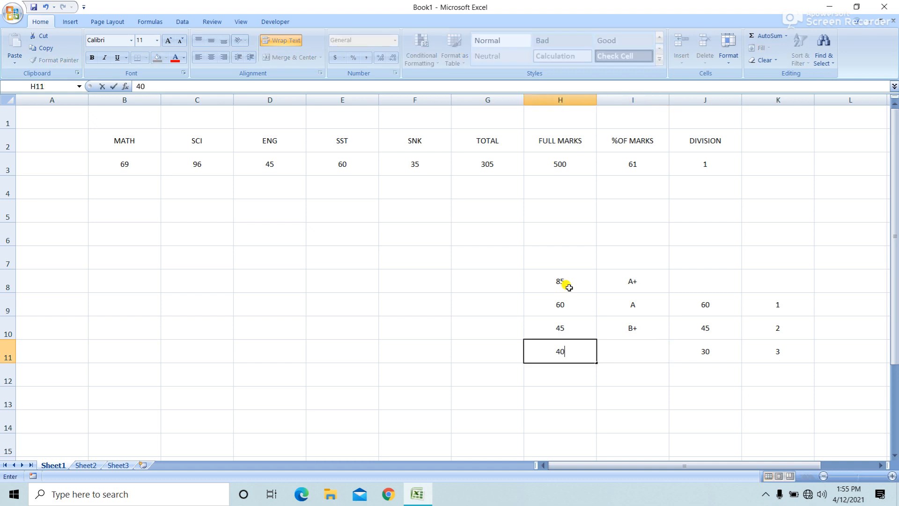
key("Right")
type("B")
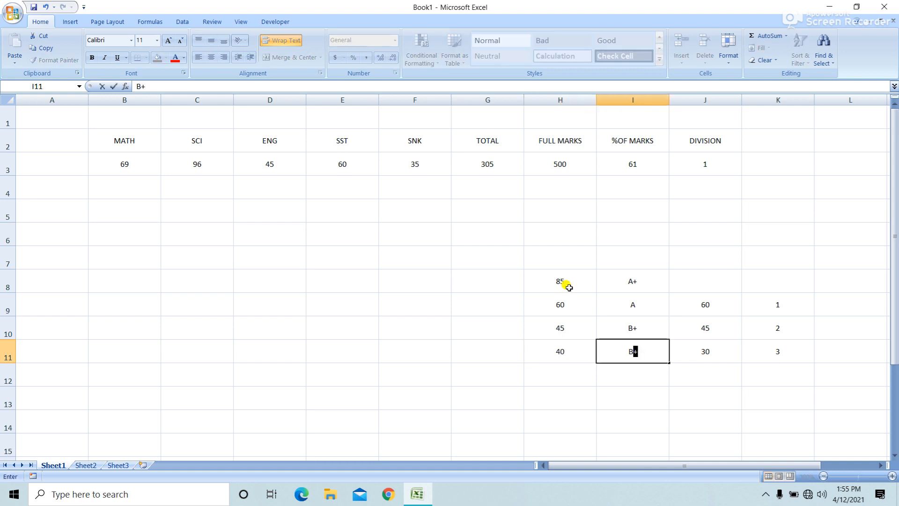
key("Return")
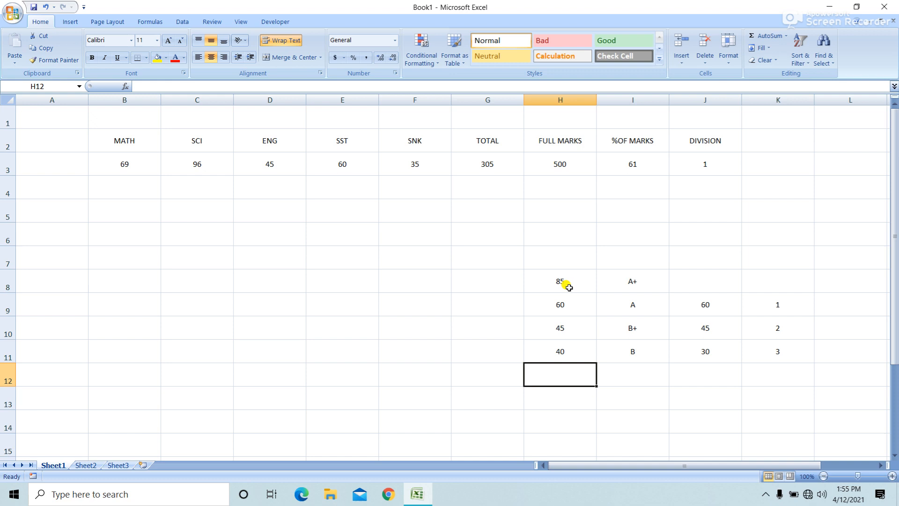
- Add the fifth grade scale row with 35 in H12 and C+ in I12
type("35")
key("Tab")
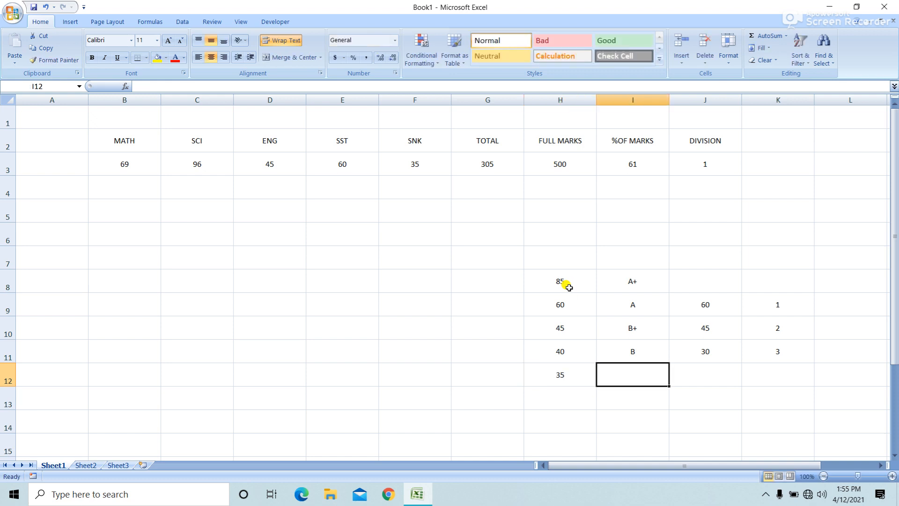
type("C+")
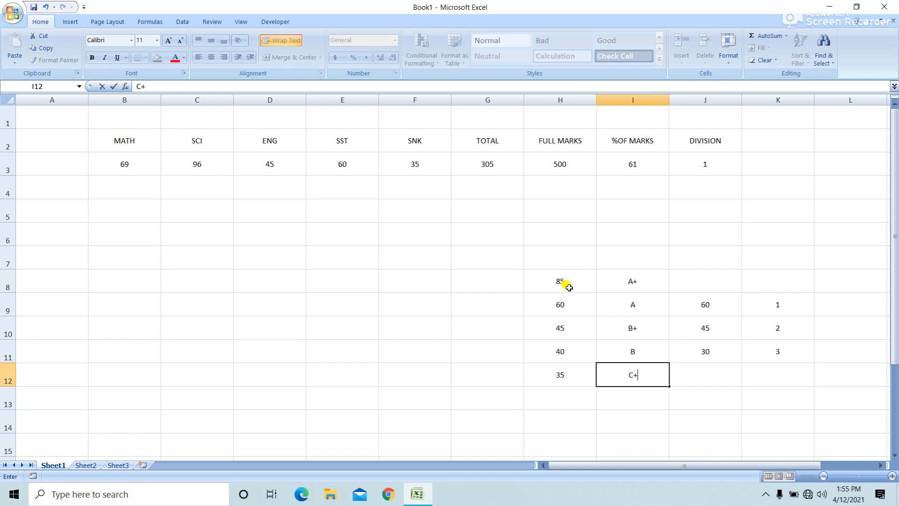
key("Return")
- Complete the grade scale with 30 in H13, C in I13 and MARGINAL in H14
type("30")
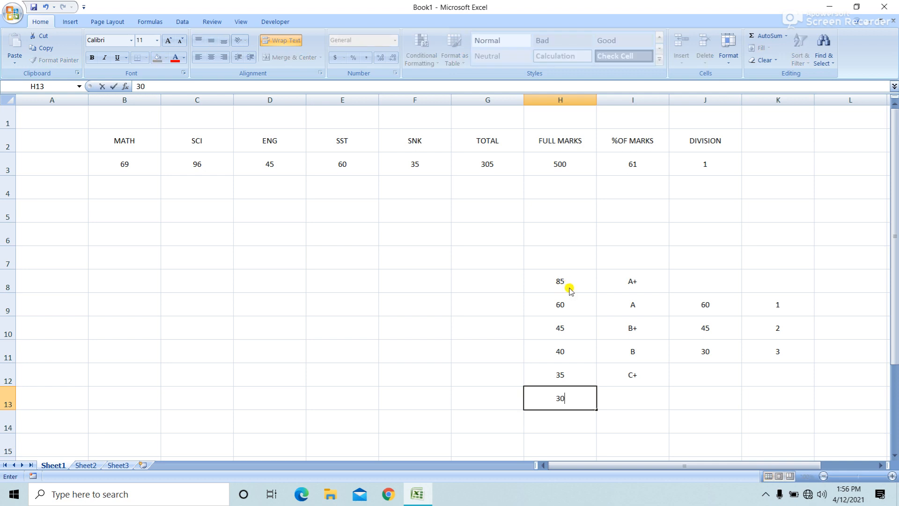
key("Tab")
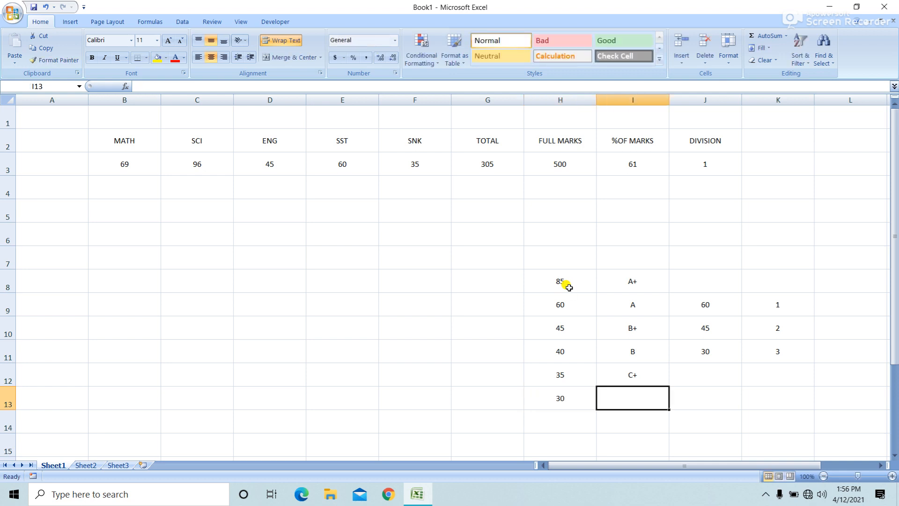
type("C")
key("Return")
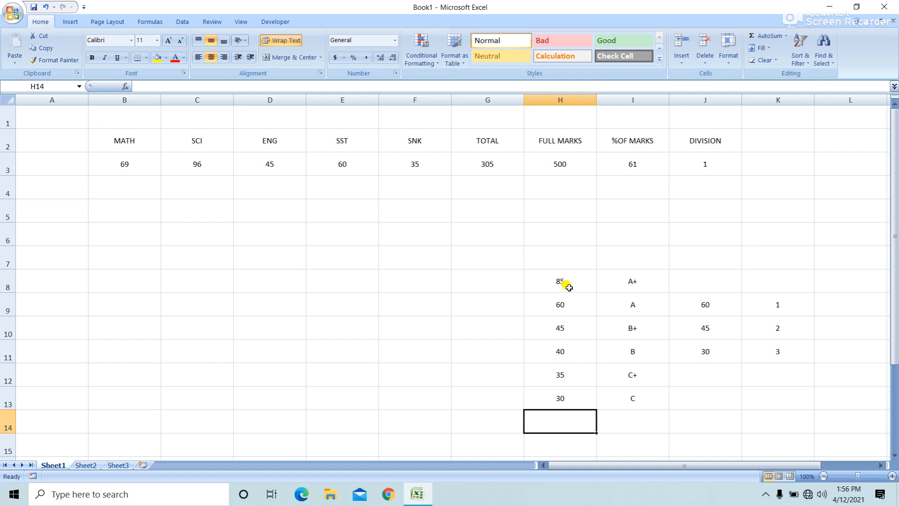
type("MARGIN")
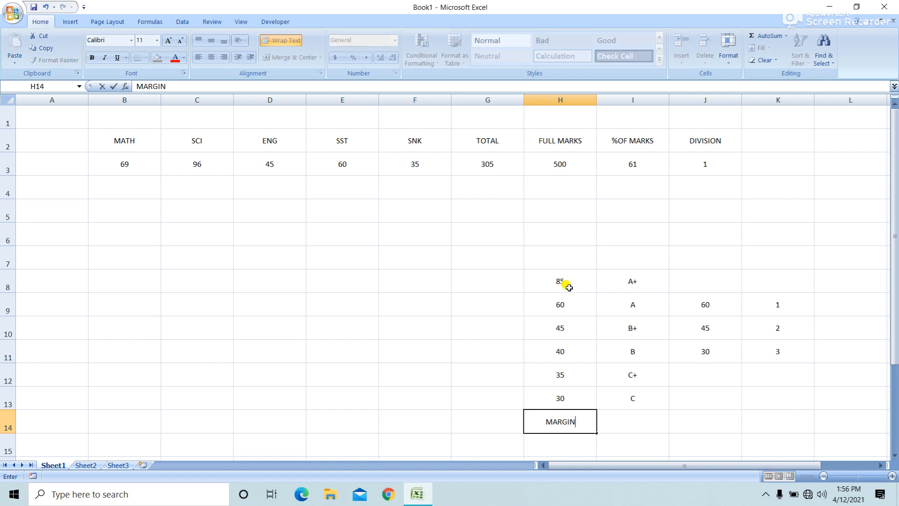
type("AL")
- Add the heading GRADE in K2 and begin a formula in K3 below it
left_click(786, 138)
type("GRADE")
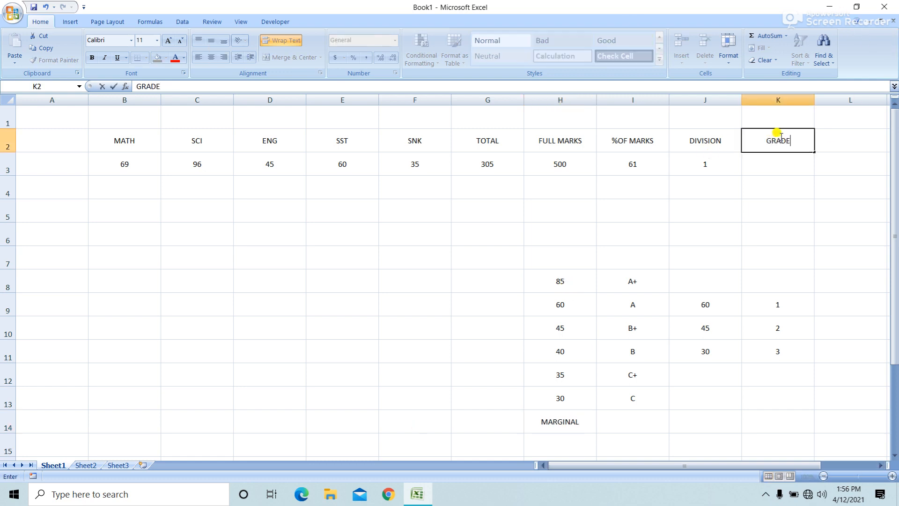
key("Return")
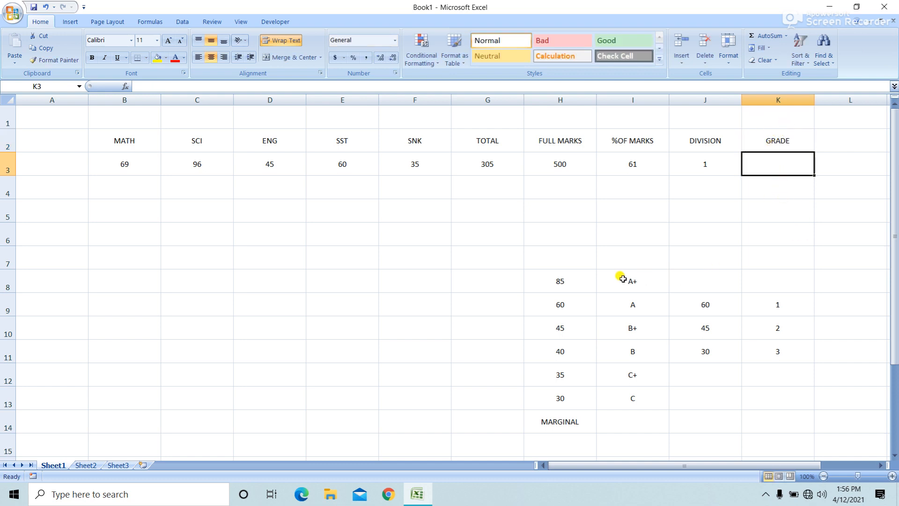
type("=")
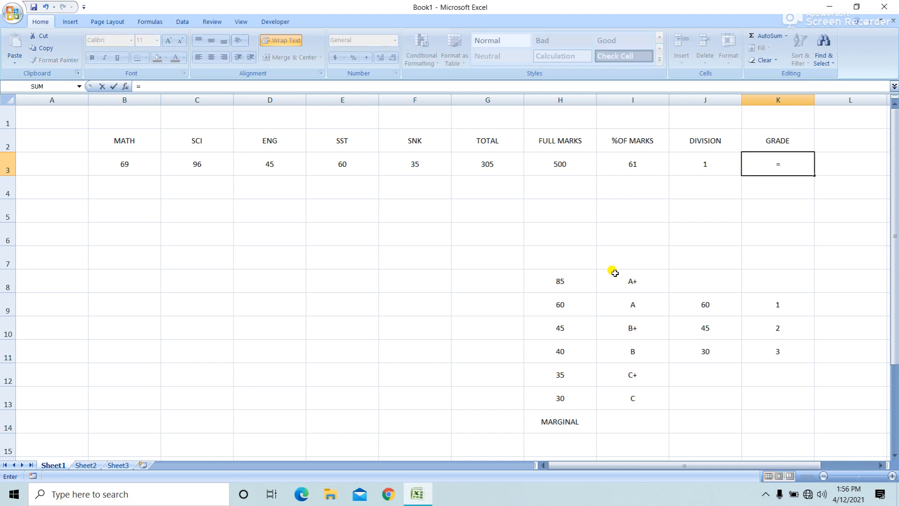
left_click(649, 171)
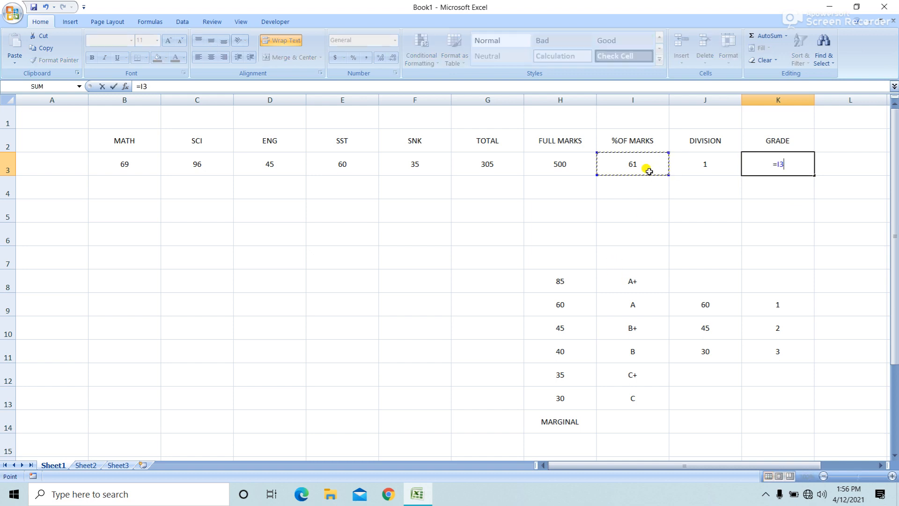
key("BackSpace")
key("BackSpace")
- Begin the K3 grade formula with an IF that returns "A+" when I3>=85
type("IF(")
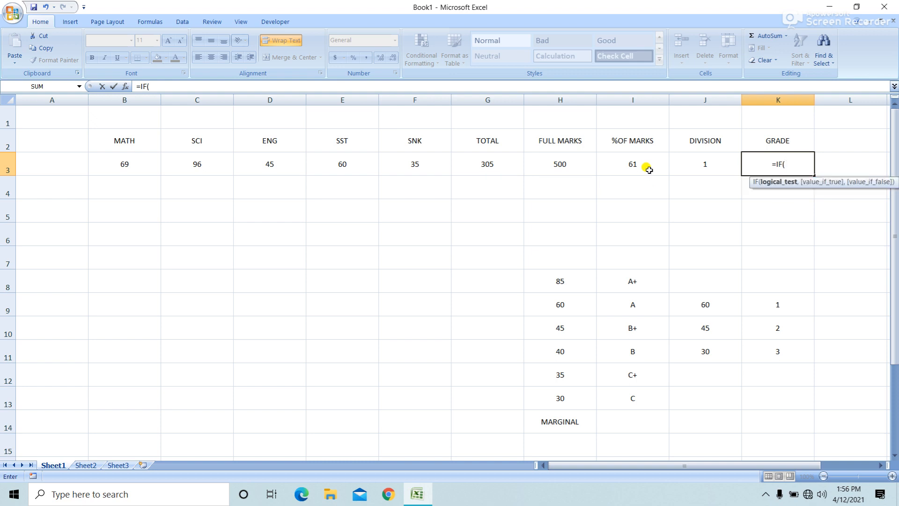
left_click(648, 171)
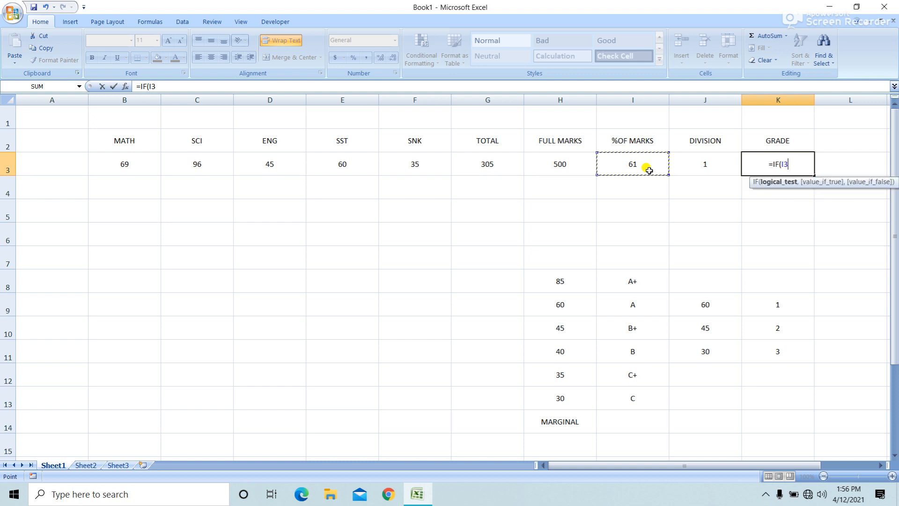
type(">=85")
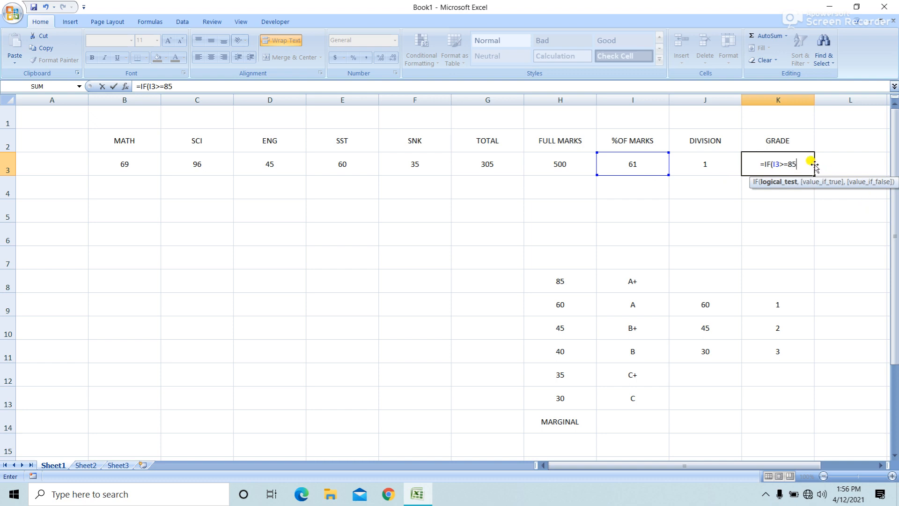
type(",\"")
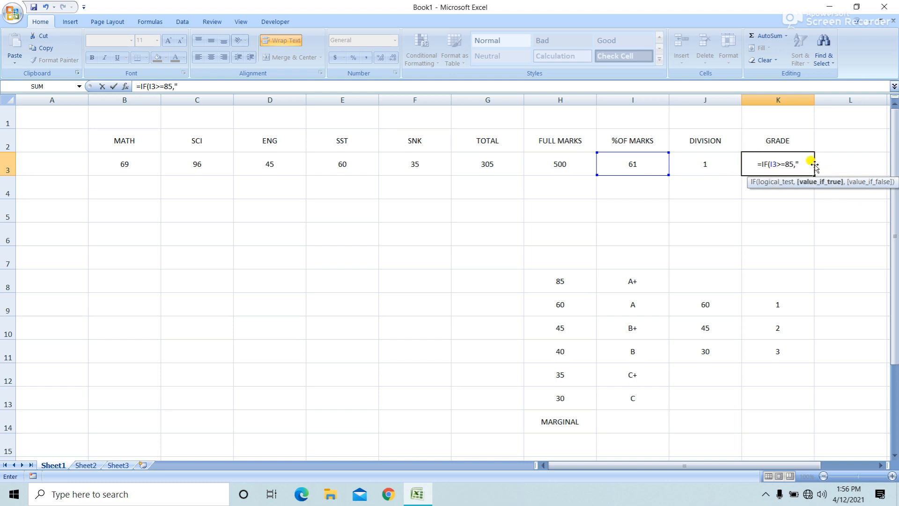
type("A+\"")
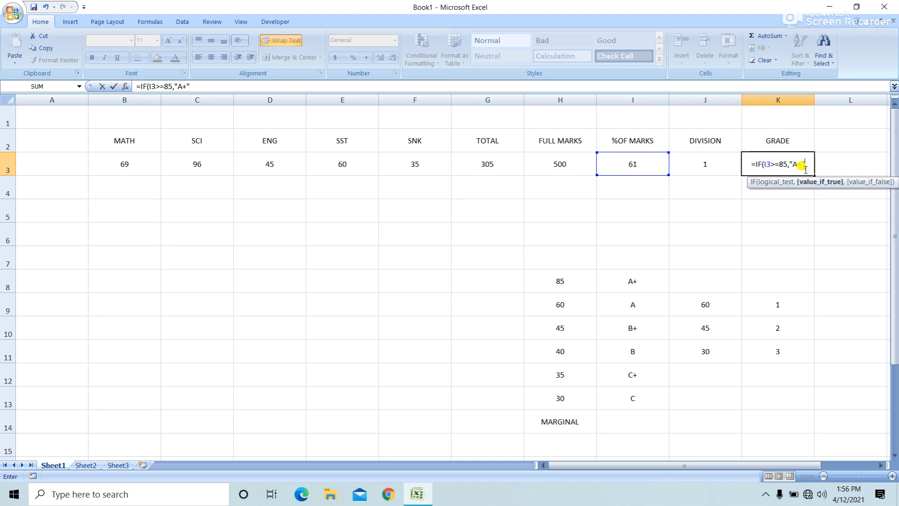
- Nest a second IF in the K3 formula that returns "A" when I3>=60
type(",IF")
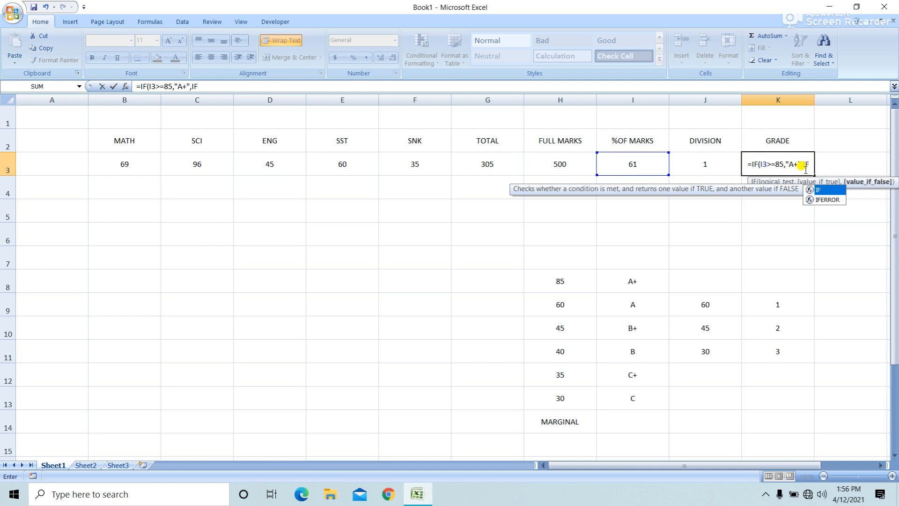
type("(")
left_click(655, 161)
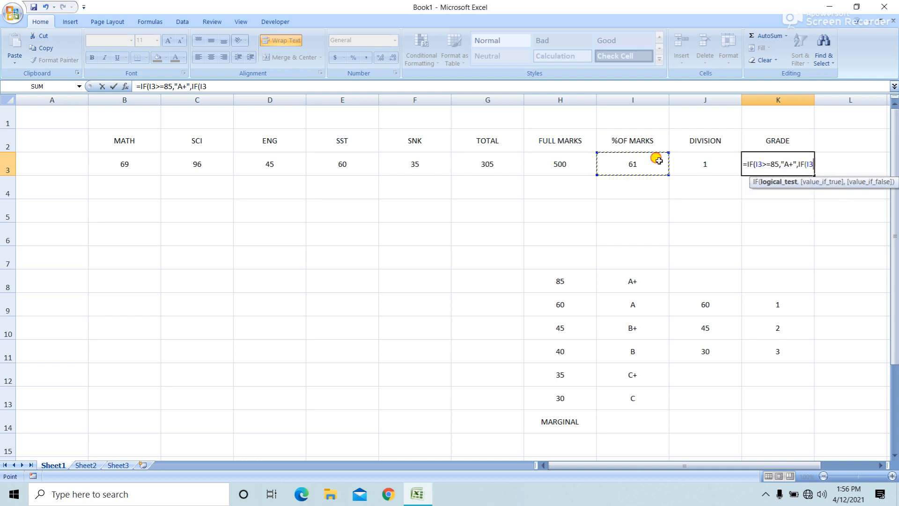
type(">=")
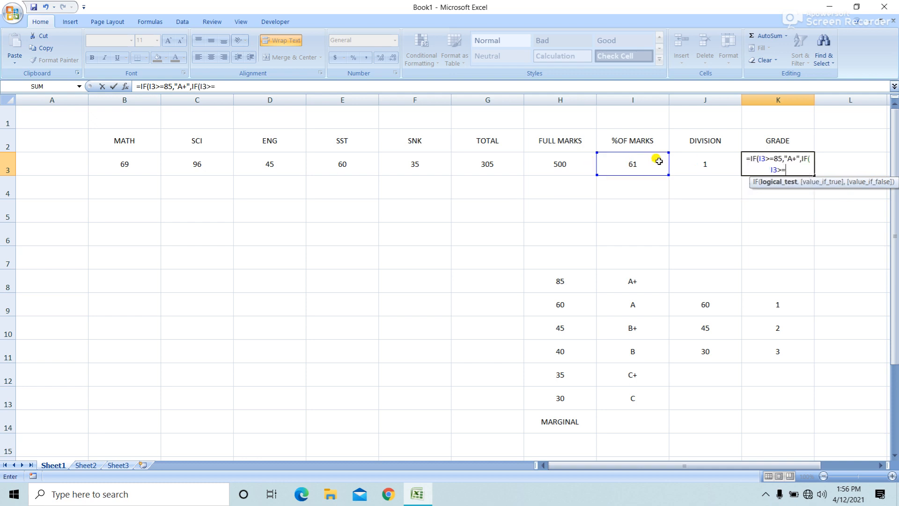
type("60,\"A")
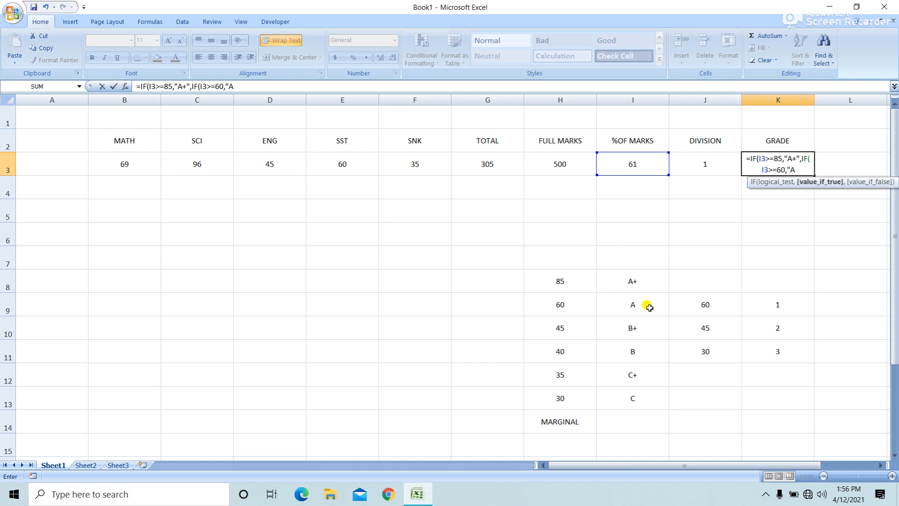
- Nest a third IF in the K3 formula that returns "B+" when I3>=45
type("\",IF")
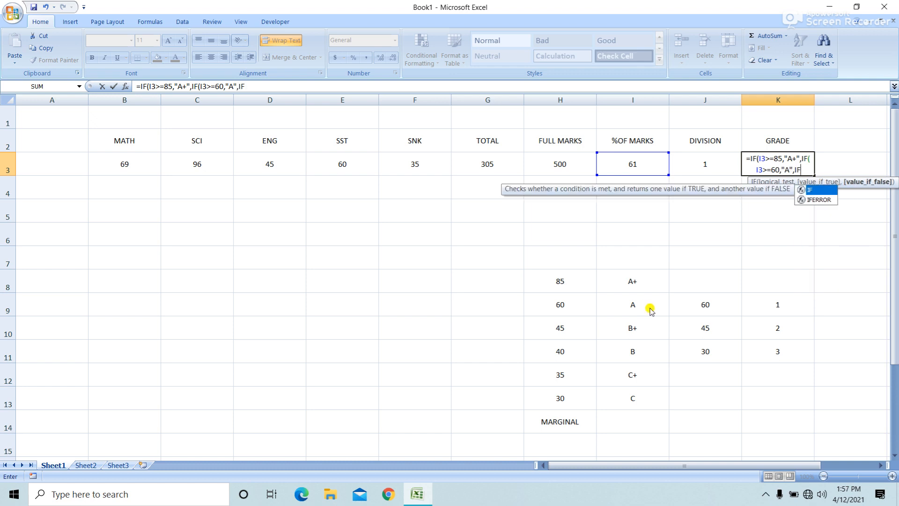
type("(")
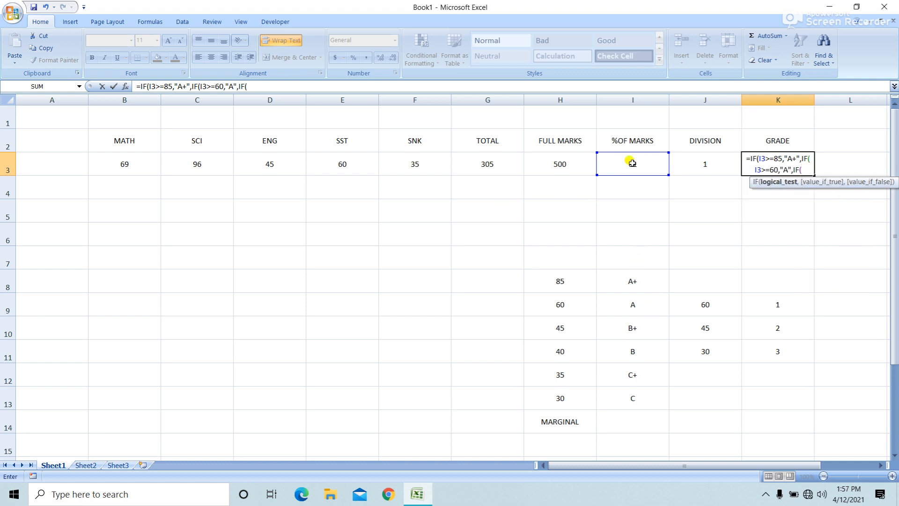
left_click(647, 164)
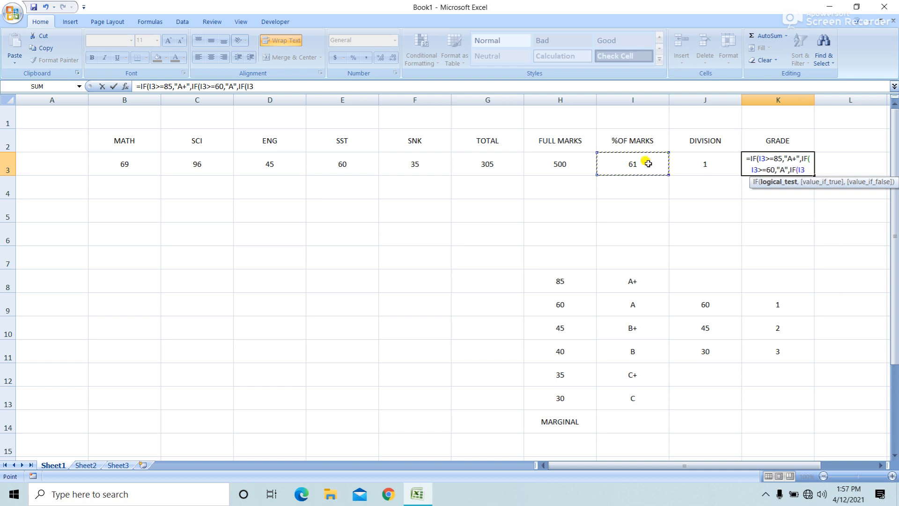
type(">=")
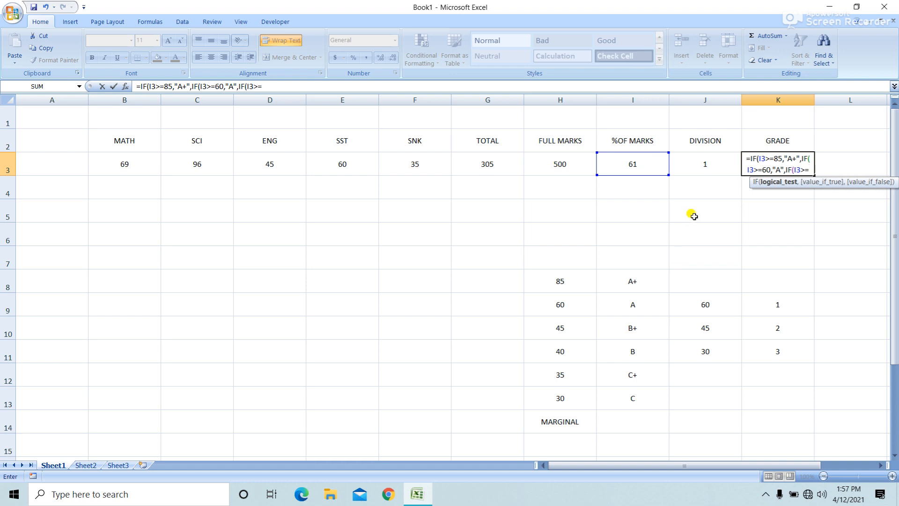
type("45,\"")
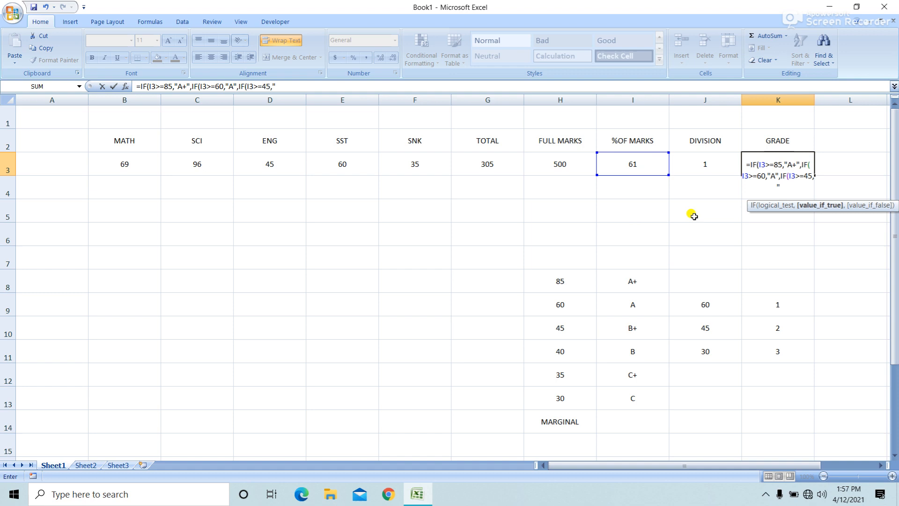
type("B+\",IF(")
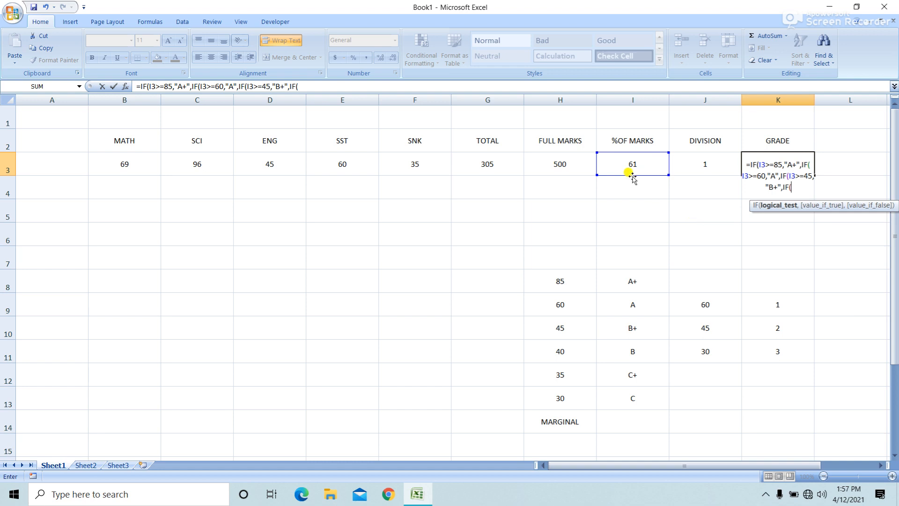
- Continue the K3 formula with a fourth IF test that returns "B" when I3>=40
left_click(615, 164)
type(">=")
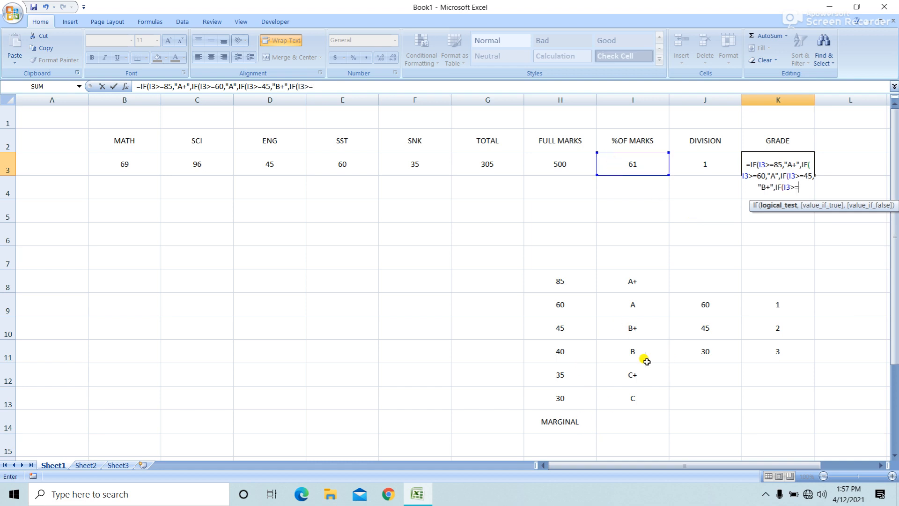
type("40,\"")
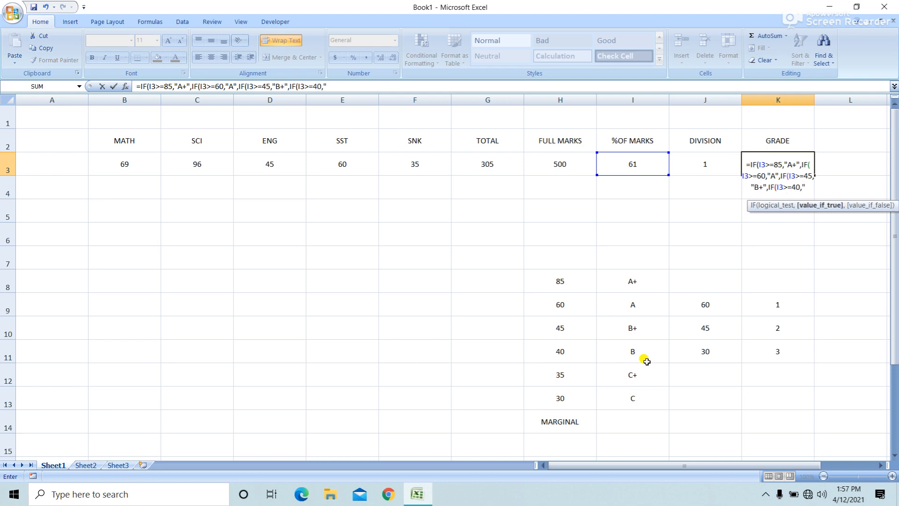
type("B\",IF(")
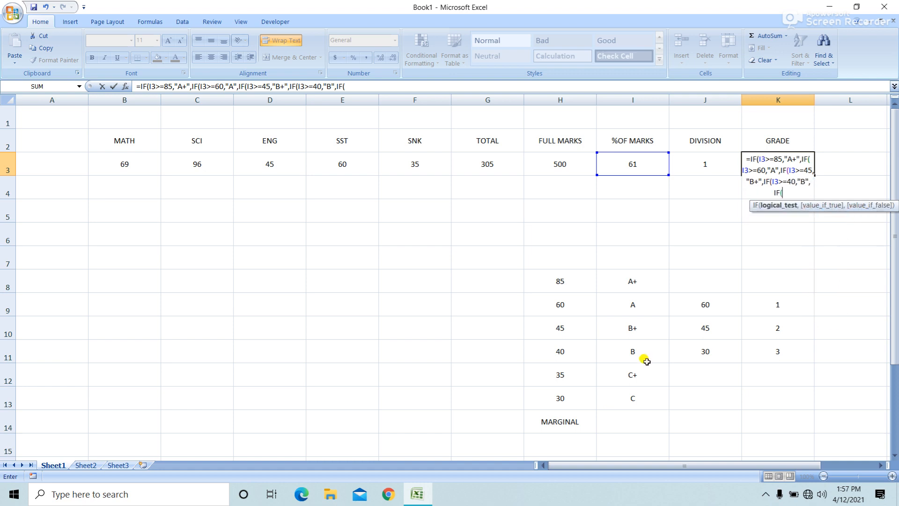
- Continue the K3 formula with a fifth IF test that returns "C+" when I3>=35
left_click(644, 162)
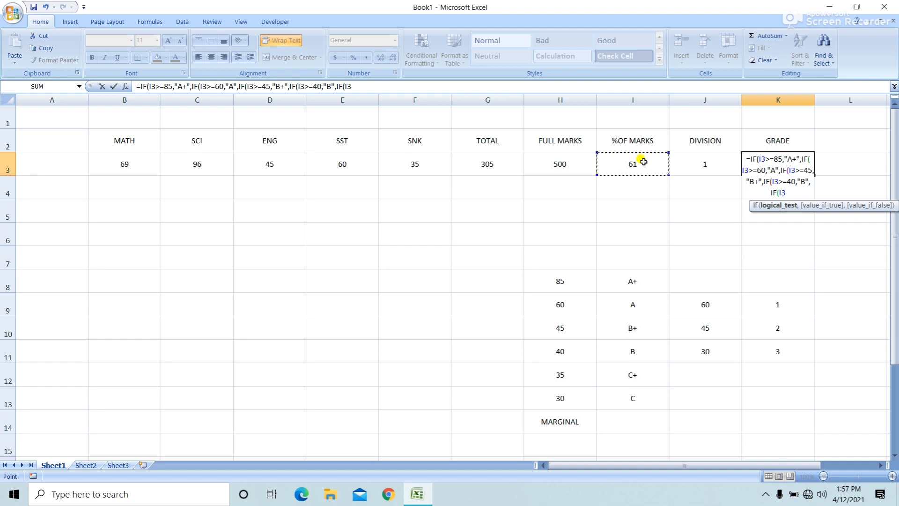
type(">=35,\"")
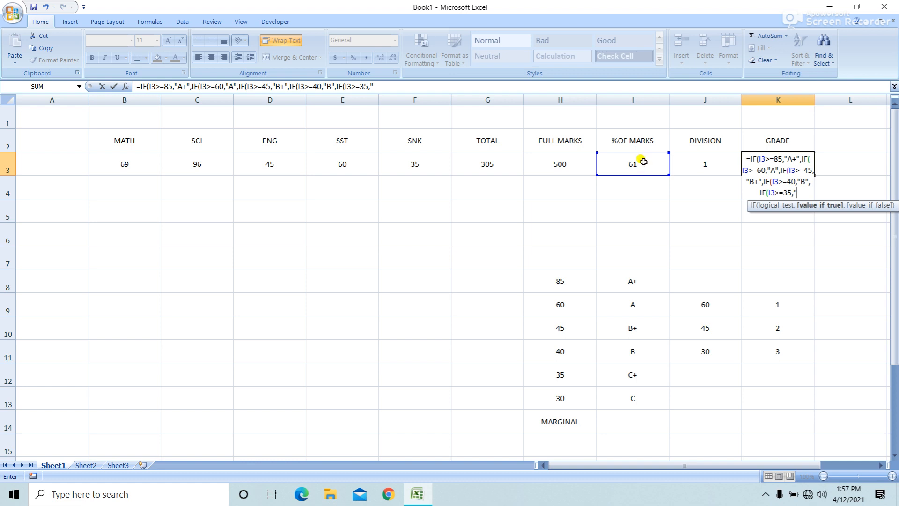
type("C+\",IF")
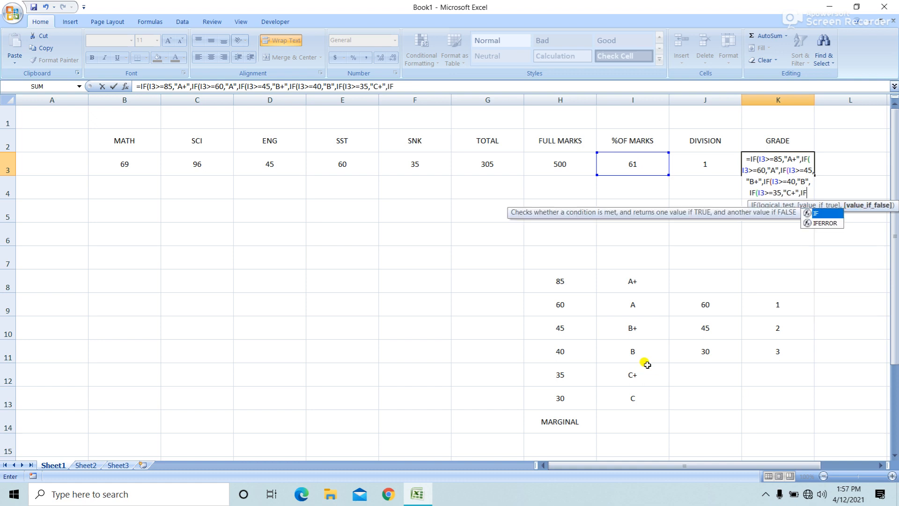
- Continue the K3 formula with a sixth IF test that returns "C" when I3>=30
type("(")
left_click(631, 166)
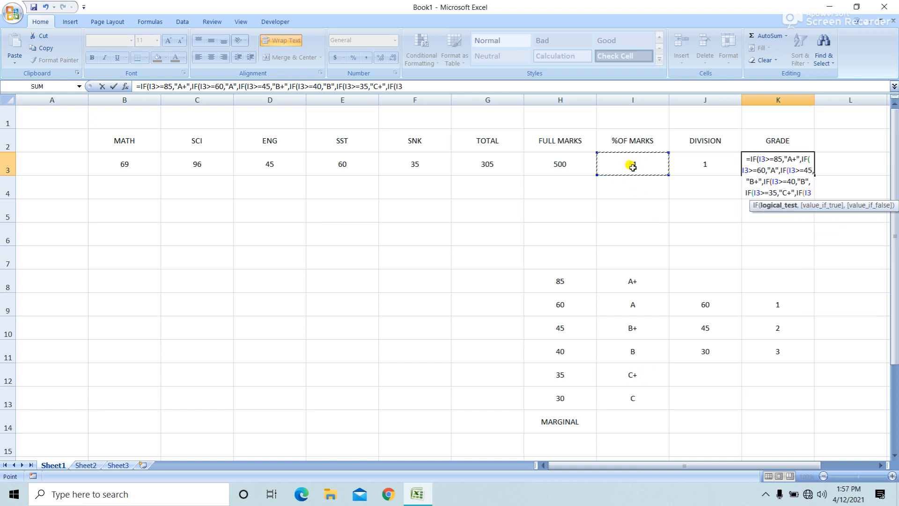
type(">=")
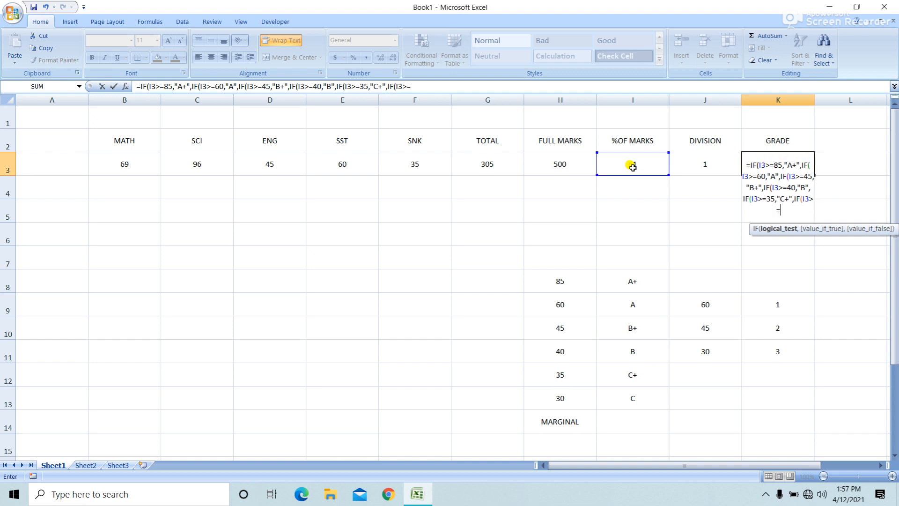
type("30,")
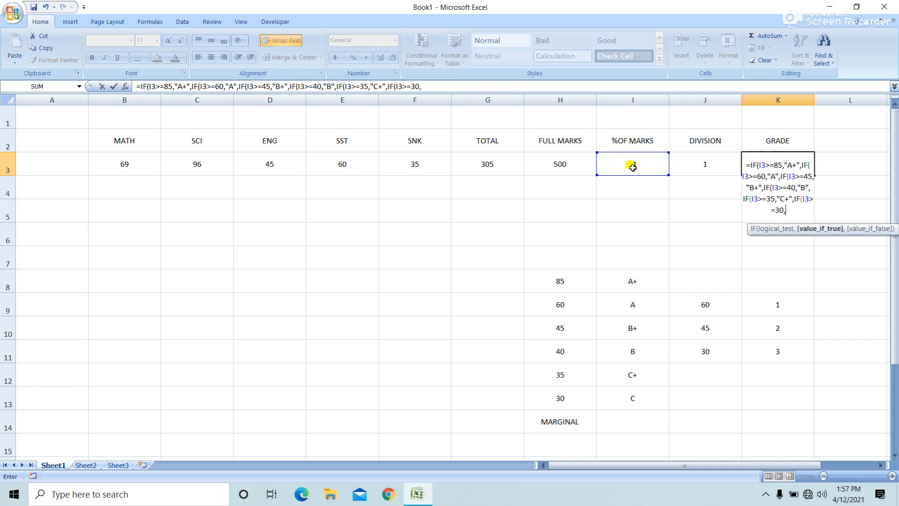
type("\"C\",")
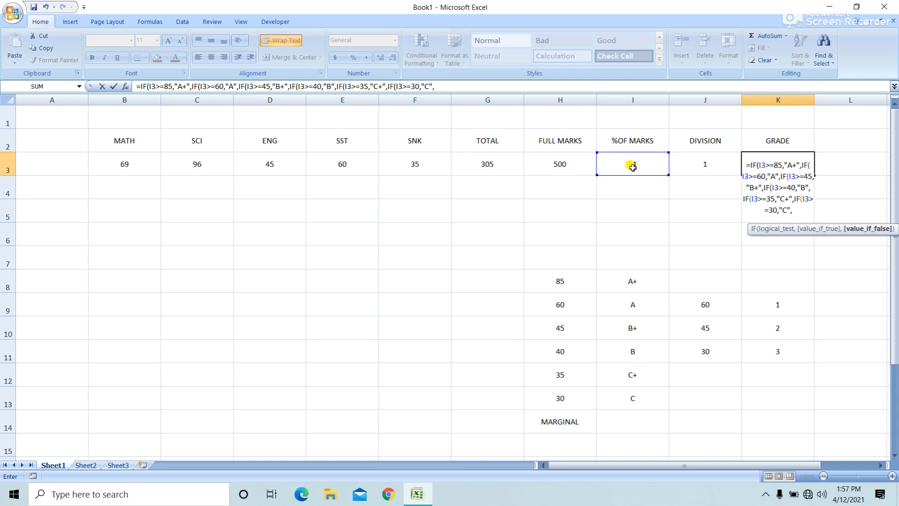
- Finish the K3 grade formula with "MARGINAL" as the final value_if_false and close all six nested IFs
type("\"FA")
key("BackSpace")
key("BackSpace")
type("MARGI")
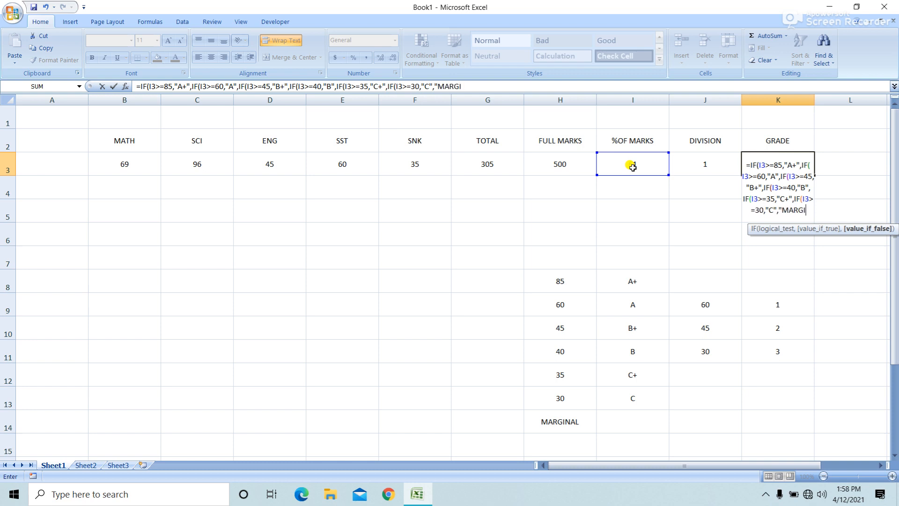
type("NAL")
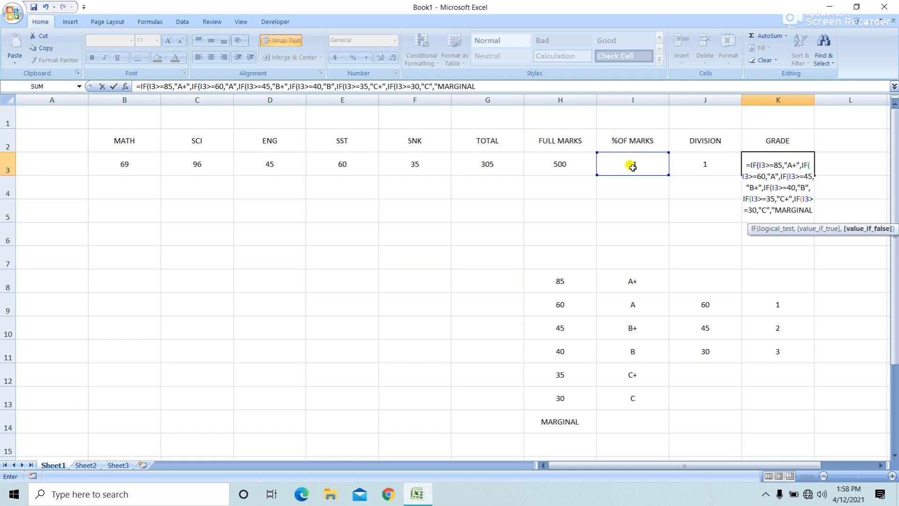
type("\")))))")
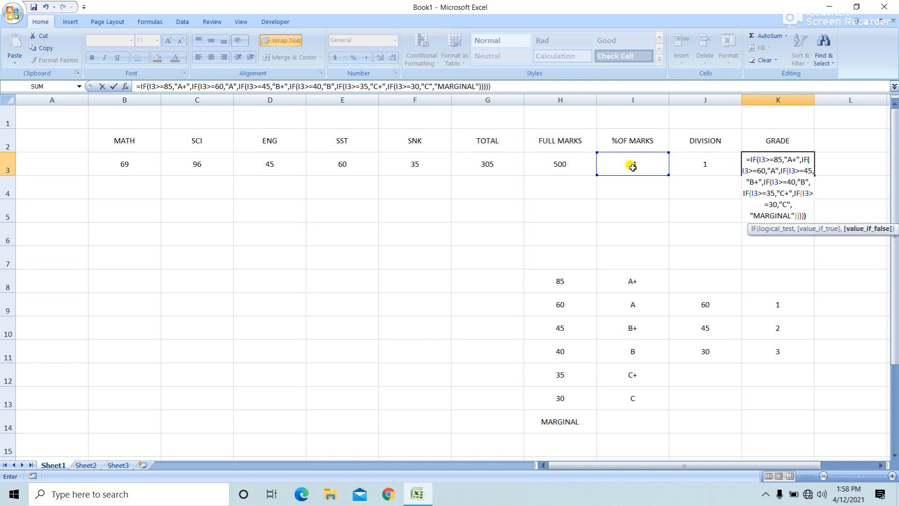
type(")")
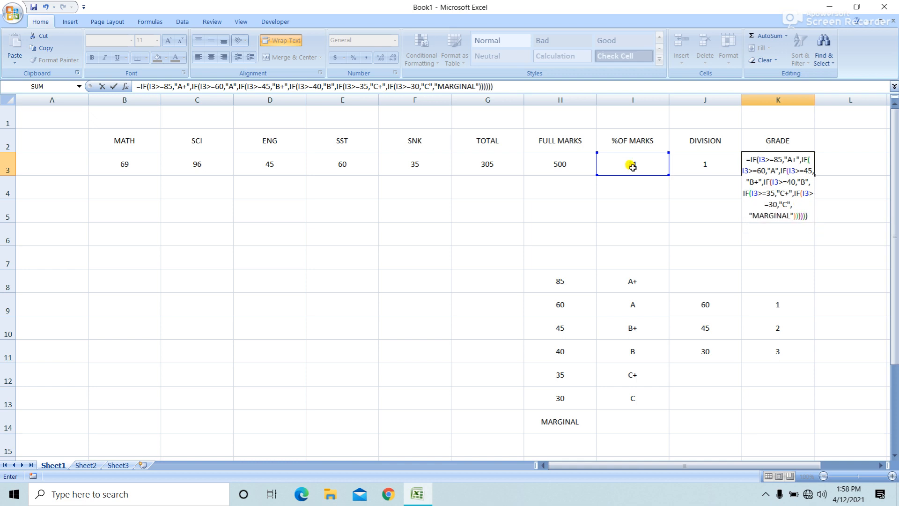
key("Return")
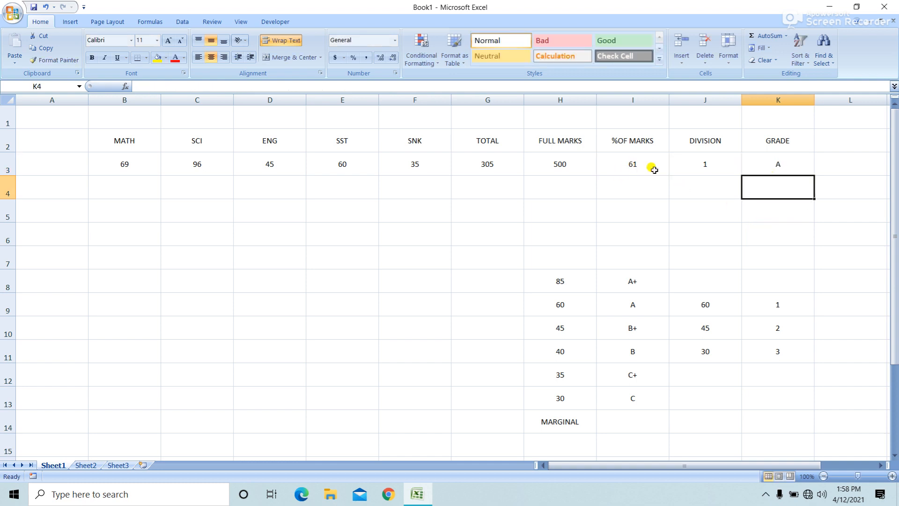
left_click(788, 164)
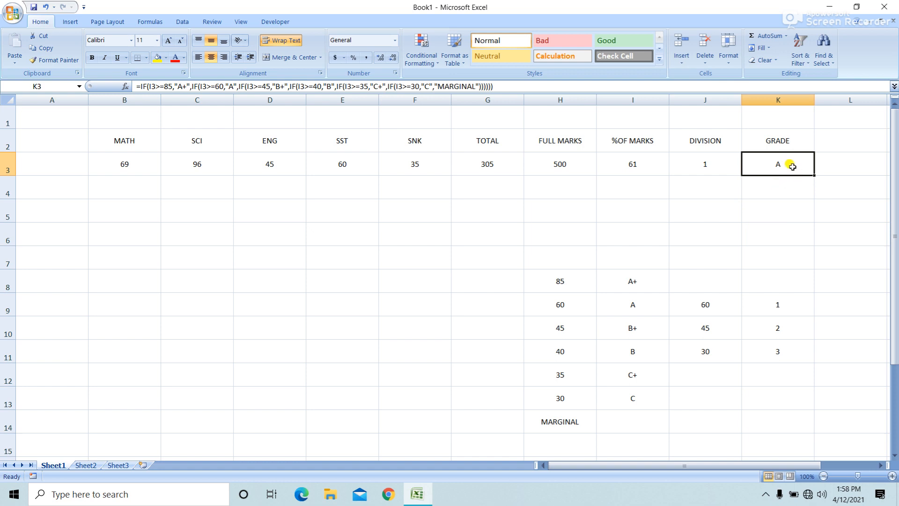
- Change the SNK mark in F3 to 68 and the ENG mark in D3 to 96
left_click(414, 165)
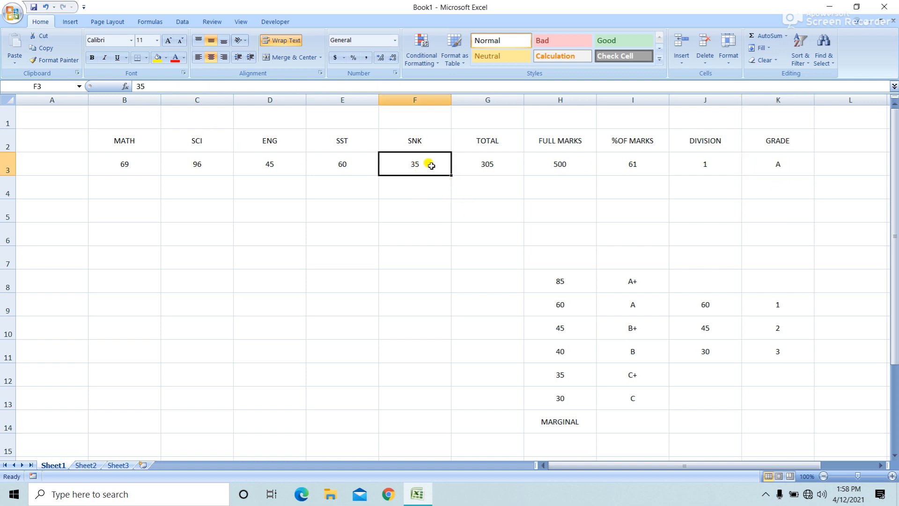
type("68")
key("Tab")
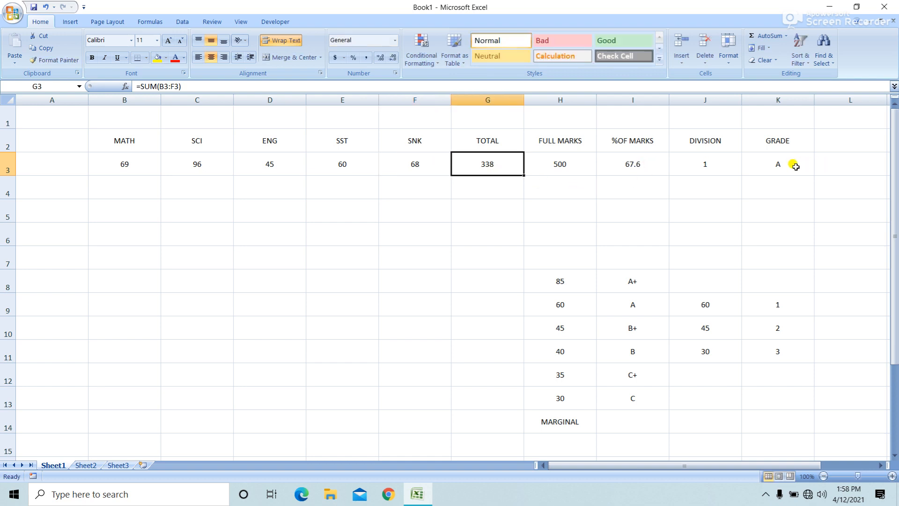
left_click(247, 167)
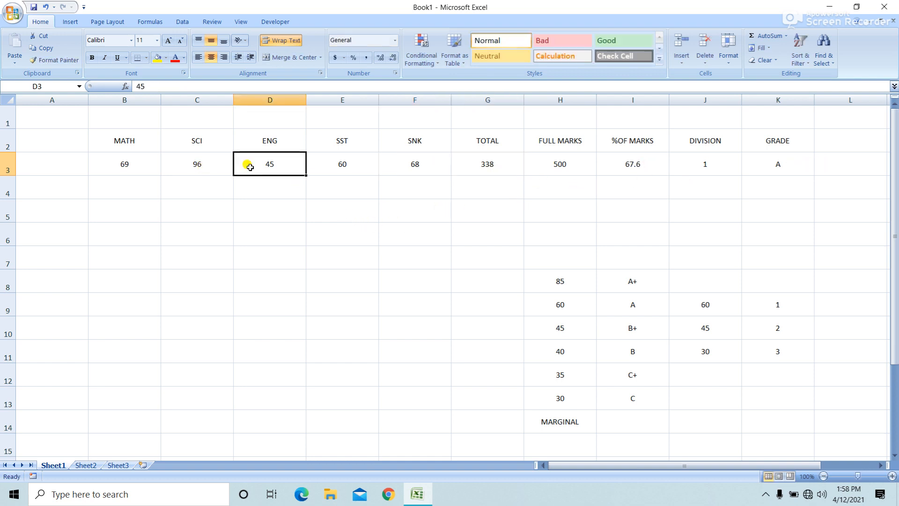
type("96")
key("Tab")
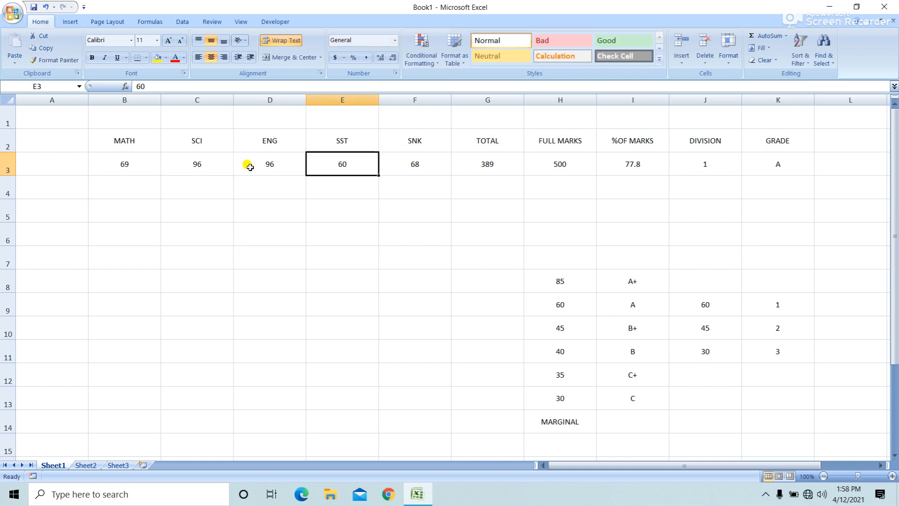
- Set the SST mark in E3 to 98
key("Left")
key("Left")
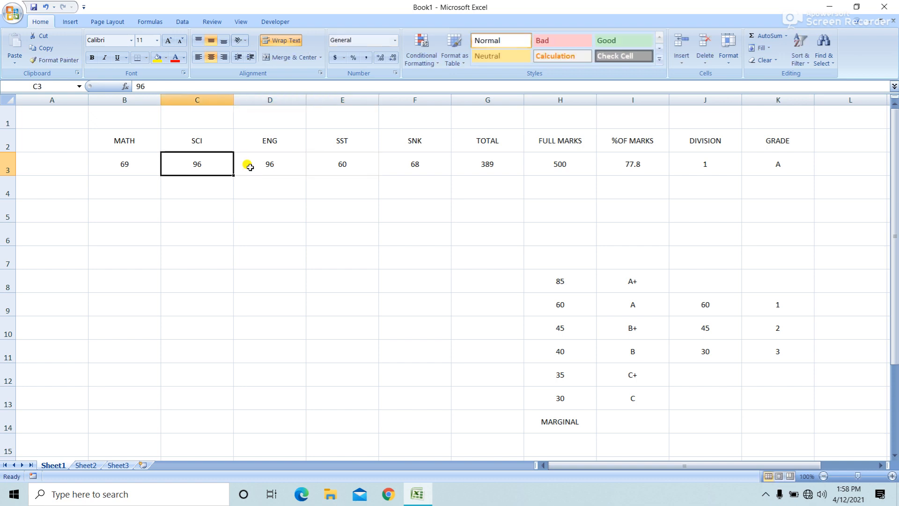
key("Down")
key("Down")
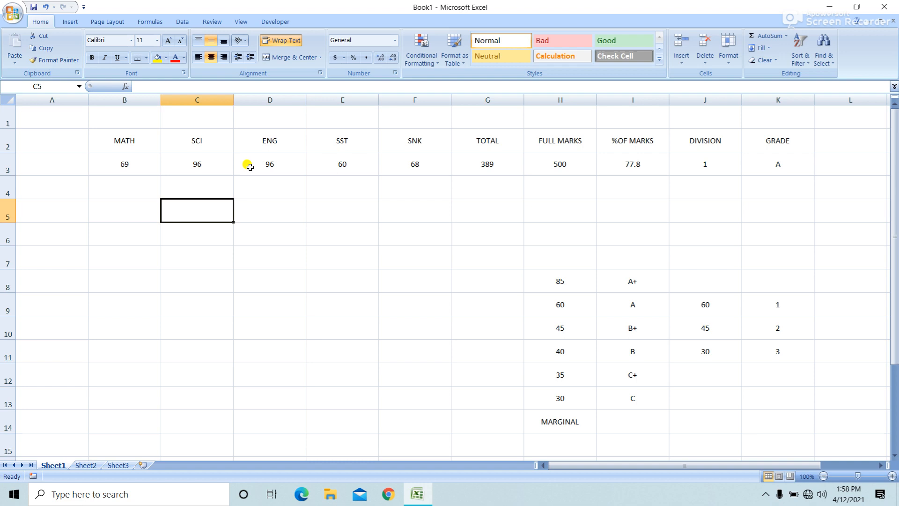
key("Up")
key("Up")
key("Right")
key("Right")
type("98")
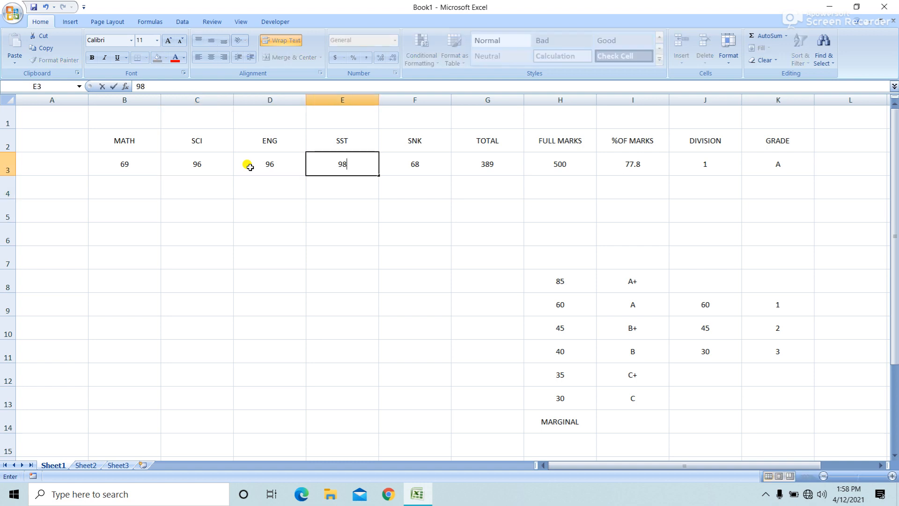
key("Return")
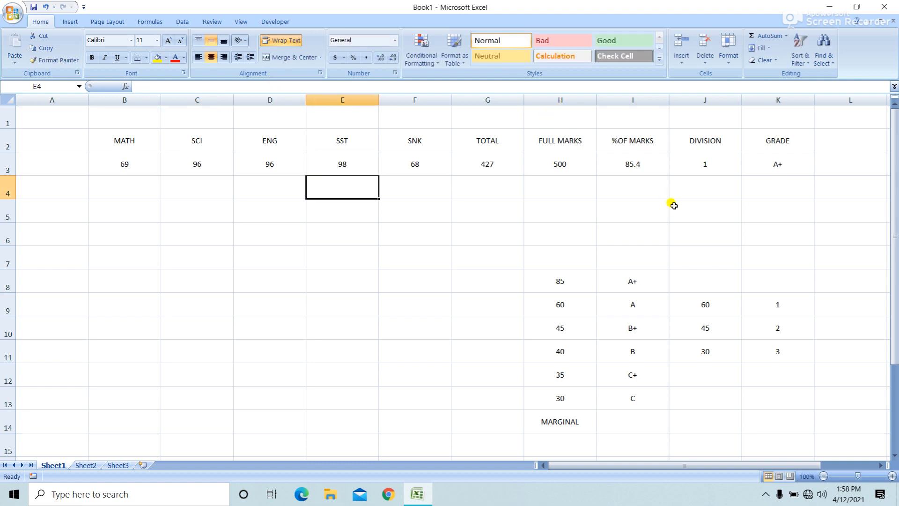
- Review the percentage formula in I3, the division formula in J3 and the grade thresholds listed from H8 down
left_click(647, 171)
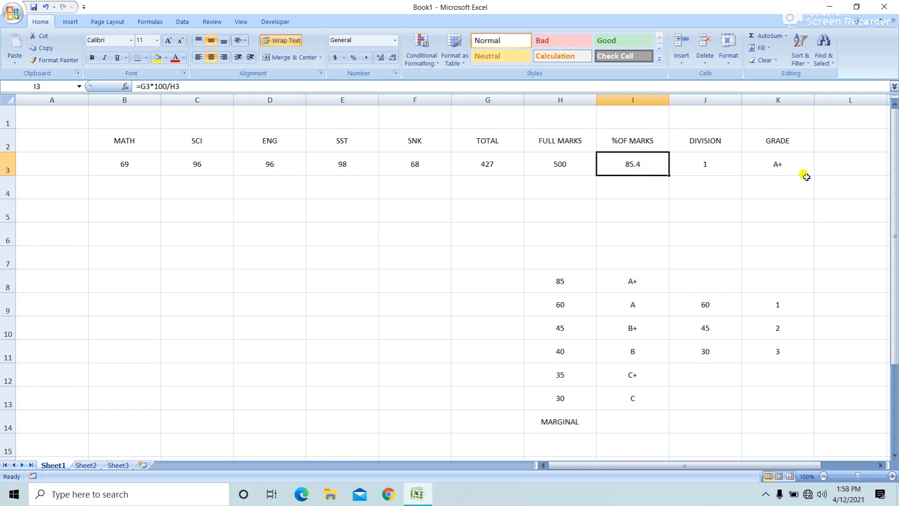
left_click(723, 169)
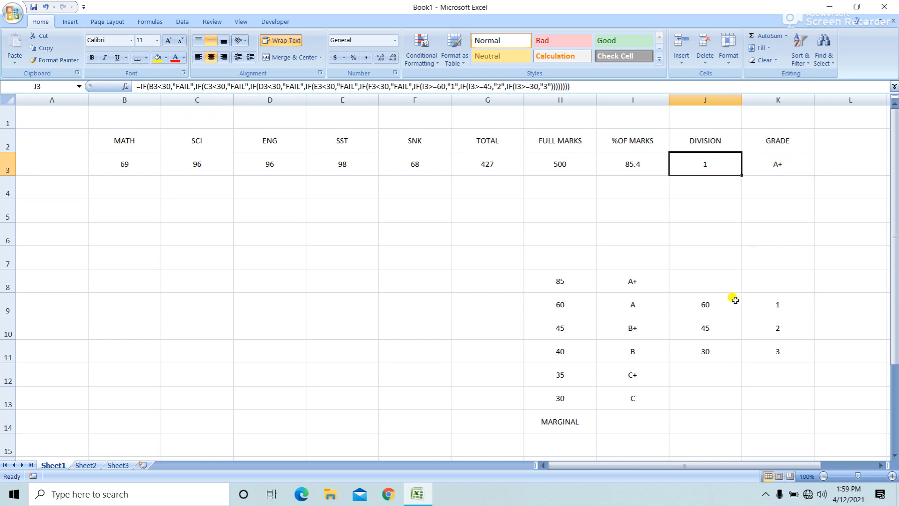
left_click_drag(569, 283, 583, 386)
left_click(576, 282)
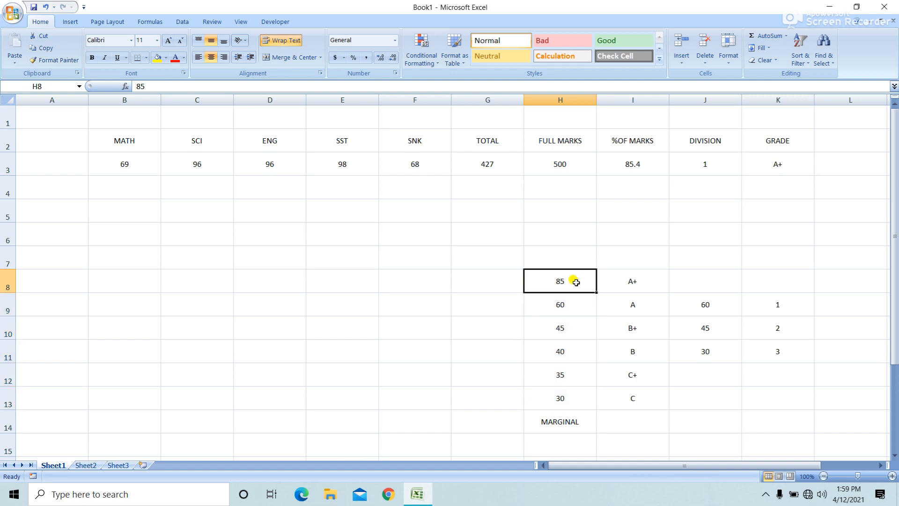